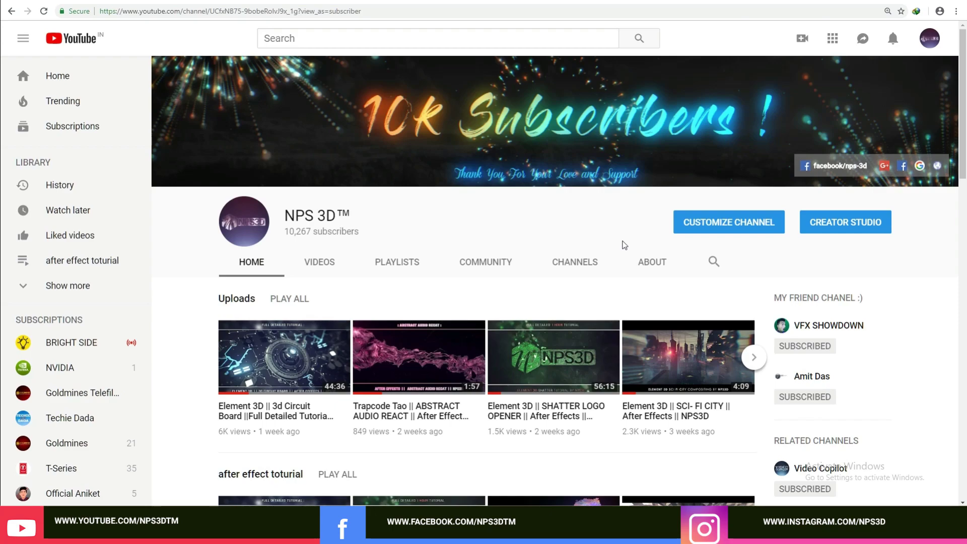
Open the channel's COMMUNITY tab to show the 10k-subscribers poll.
{"action": "left_click", "coordinate": [467, 261]}
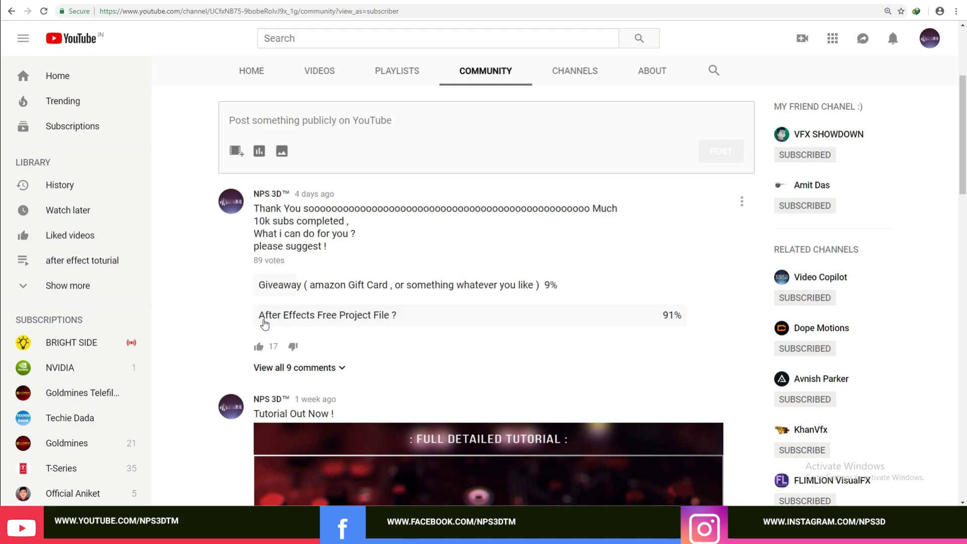
{"action": "scroll", "coordinate": [264, 322], "scroll_direction": "up", "scroll_amount": 2}
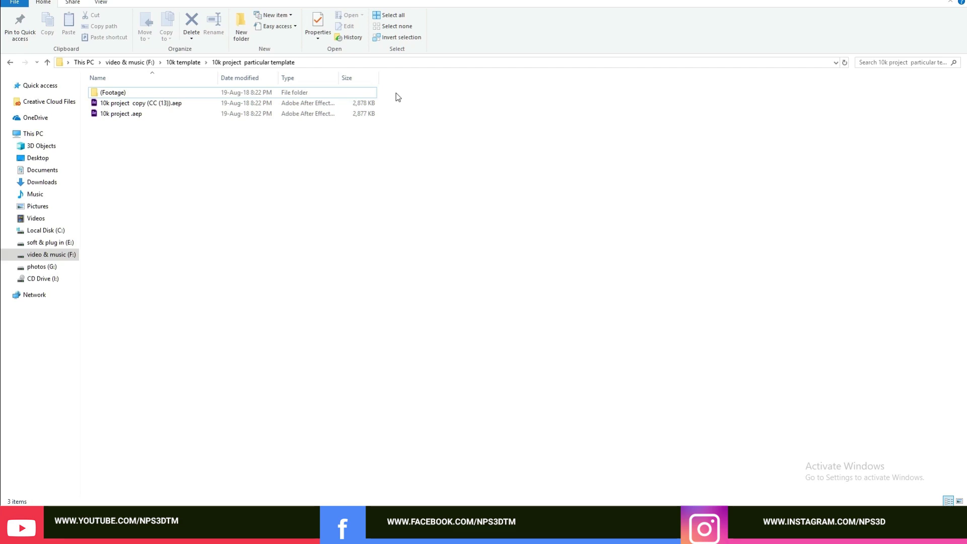
Drag the 10k project copy (CC (13)).aep and the Footage folder into After Effects.
{"action": "left_click_drag", "start_coordinate": [397, 99], "coordinate": [363, 104]}
{"action": "left_click", "coordinate": [321, 92]}
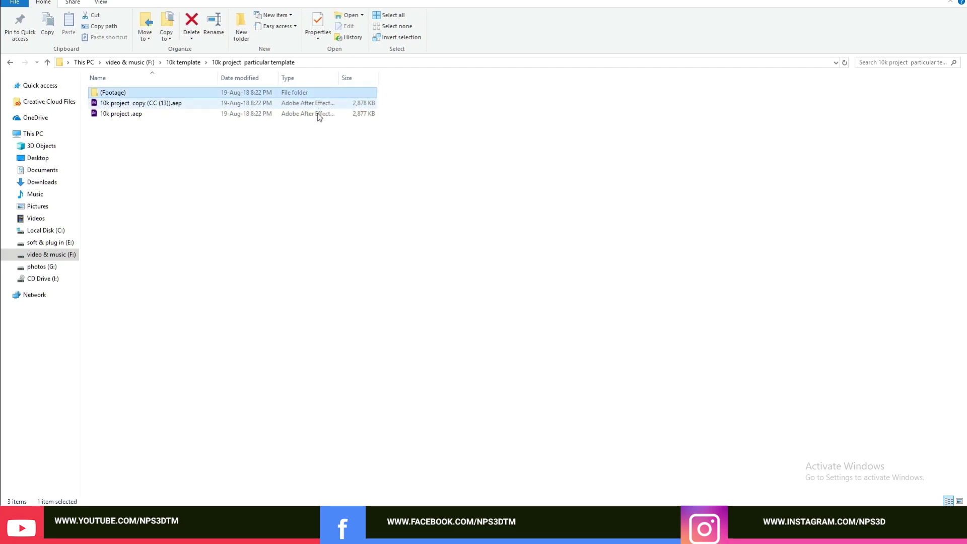
{"action": "left_click", "coordinate": [266, 102], "text": "ctrl"}
{"action": "left_click", "coordinate": [193, 137]}
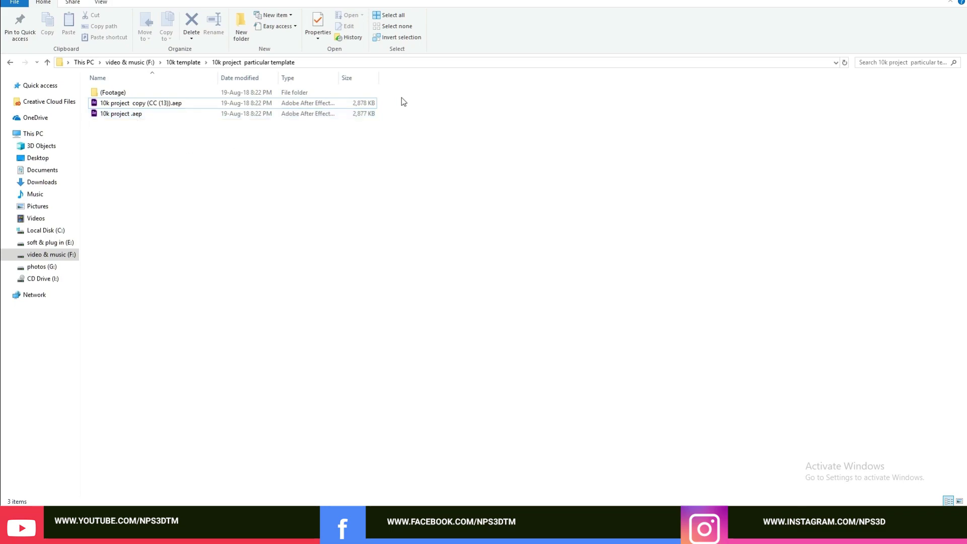
{"action": "left_click", "coordinate": [370, 102]}
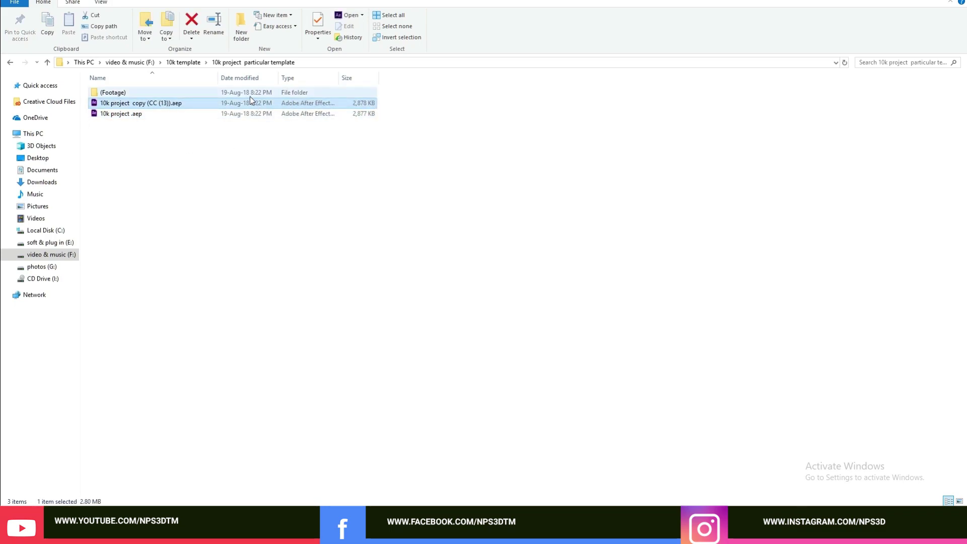
{"action": "left_click", "coordinate": [190, 92], "text": "ctrl"}
{"action": "mouse_move", "coordinate": [213, 106]}
{"action": "left_mouse_down"}
{"action": "mouse_move", "coordinate": [265, 412]}
{"action": "mouse_move", "coordinate": [89, 207]}
{"action": "left_mouse_up"}
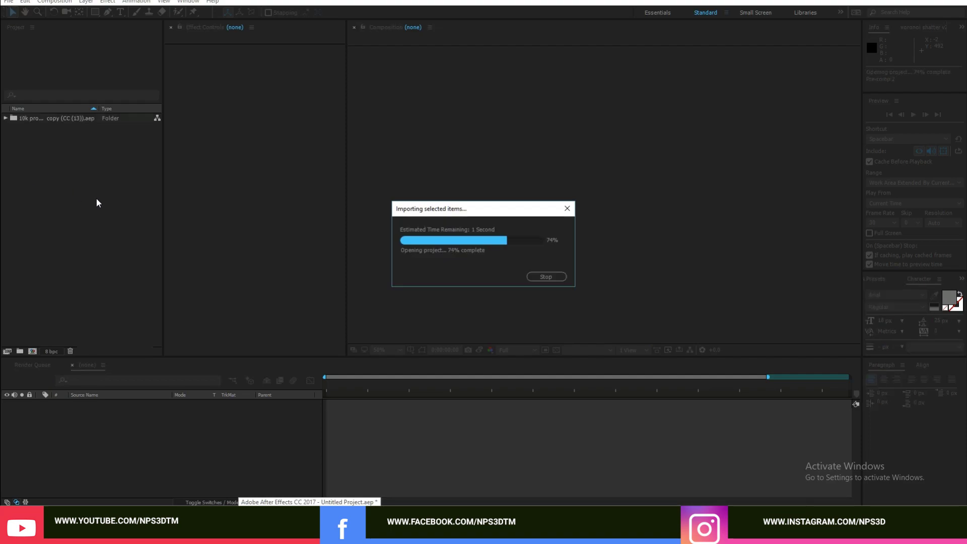
Open the Render 1080p composition from the imported project's comps folder.
{"action": "left_click", "coordinate": [6, 117]}
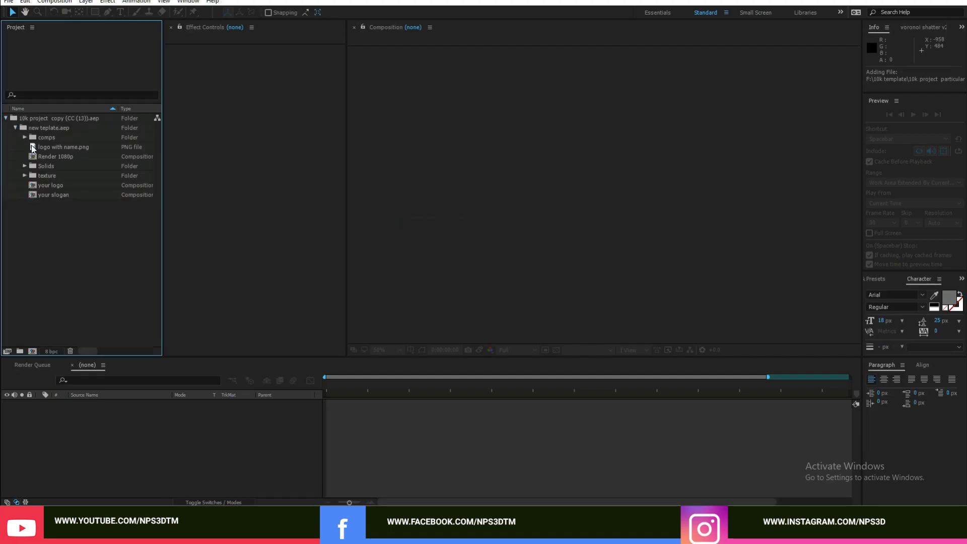
{"action": "left_click", "coordinate": [64, 138]}
{"action": "left_click", "coordinate": [60, 157]}
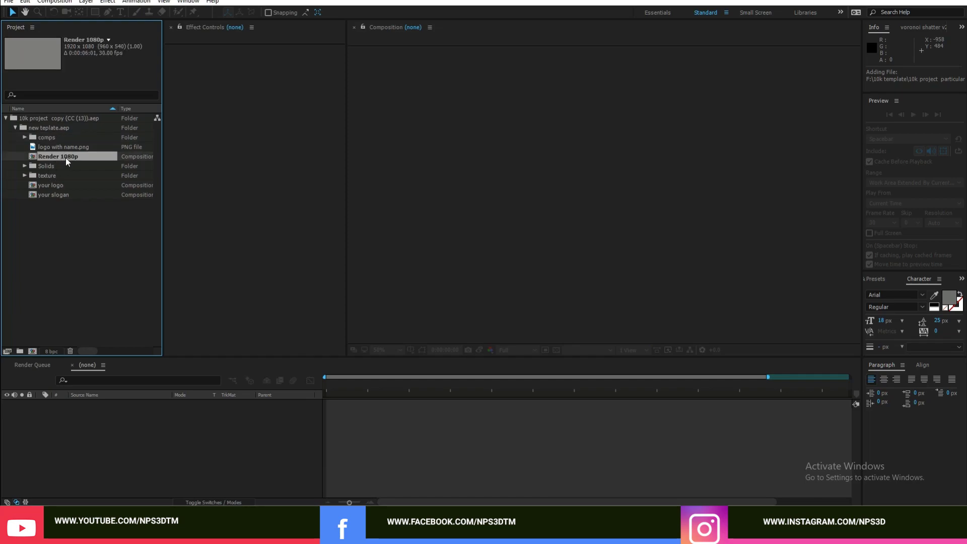
{"action": "double_click", "coordinate": [67, 157]}
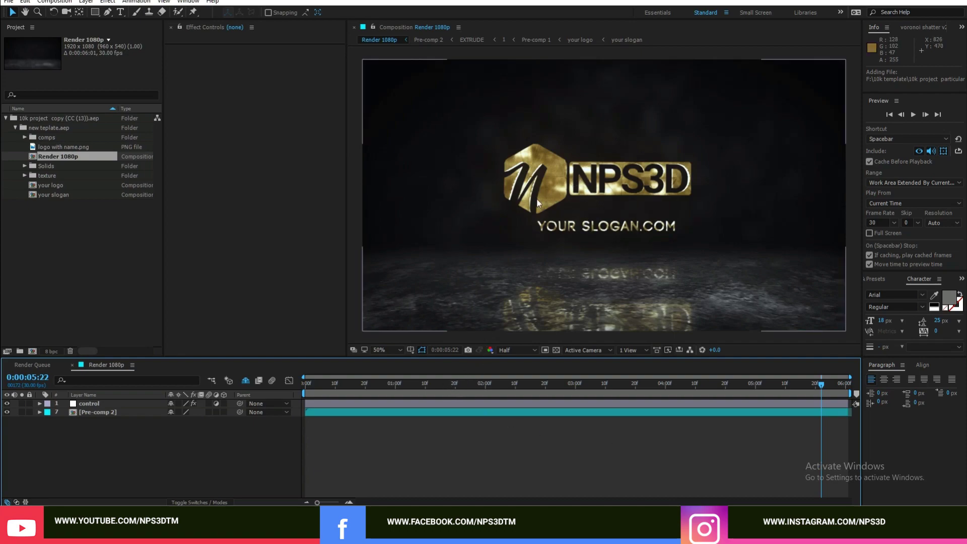
{"action": "left_click", "coordinate": [53, 185]}
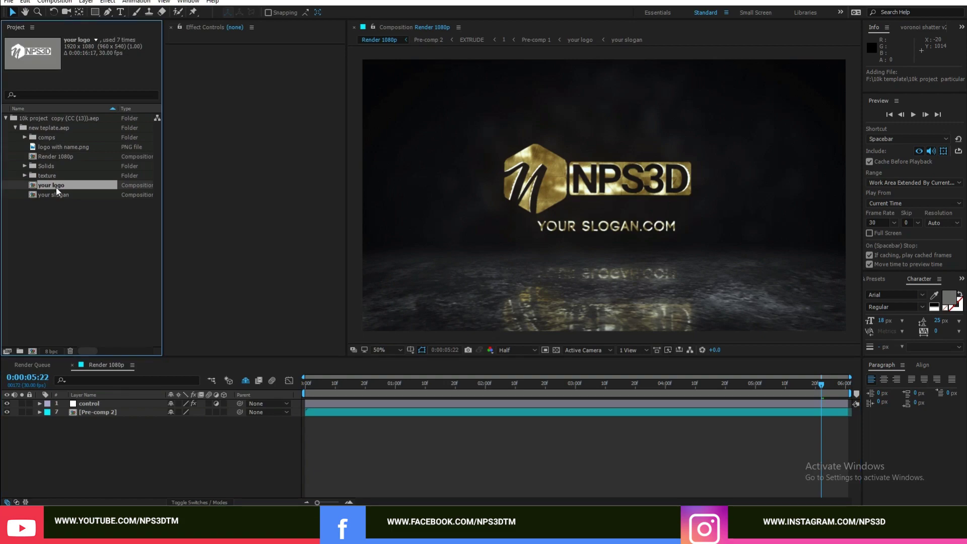
{"action": "double_click", "coordinate": [54, 185]}
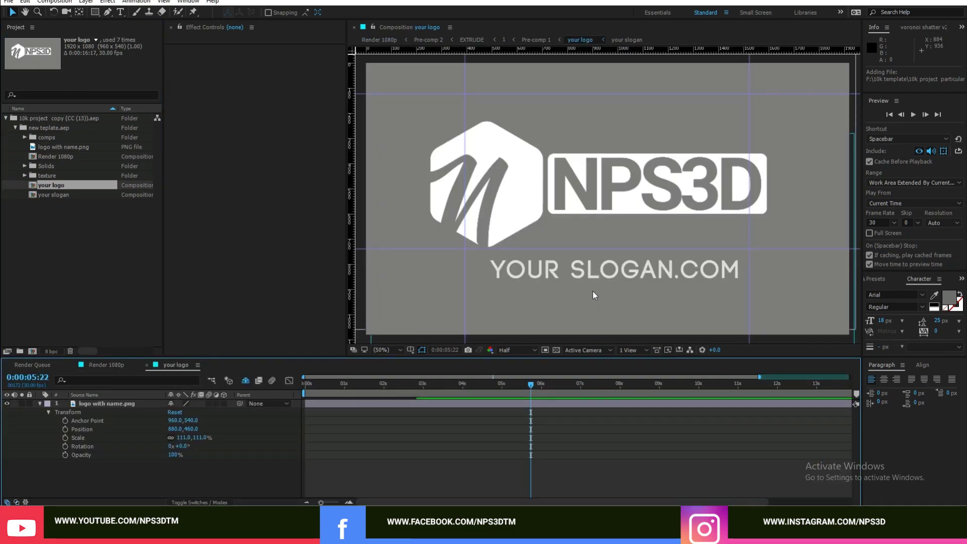
{"action": "scroll", "coordinate": [594, 293], "scroll_direction": "down", "scroll_amount": 2}
{"action": "scroll", "coordinate": [594, 294], "scroll_direction": "up", "scroll_amount": 1}
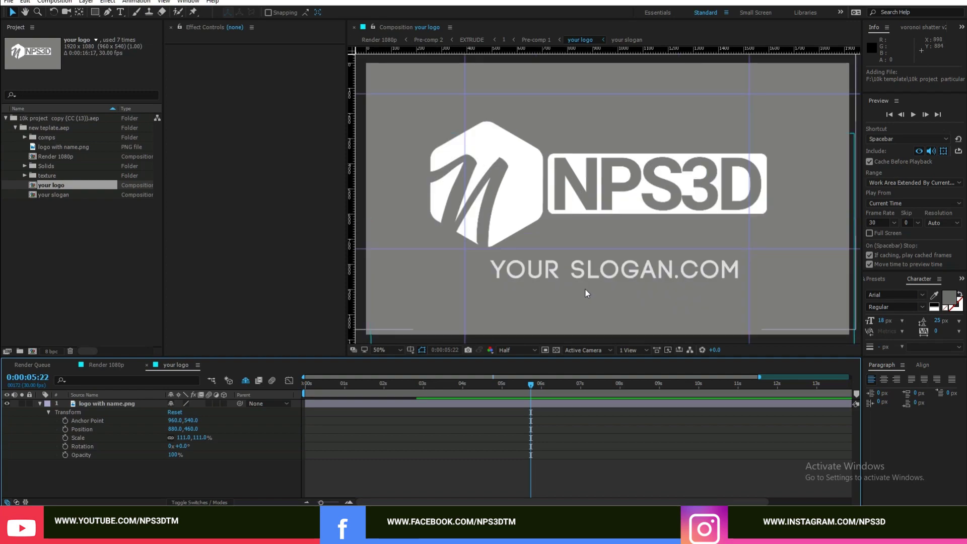
{"action": "left_click", "coordinate": [39, 407]}
{"action": "left_click", "coordinate": [97, 405]}
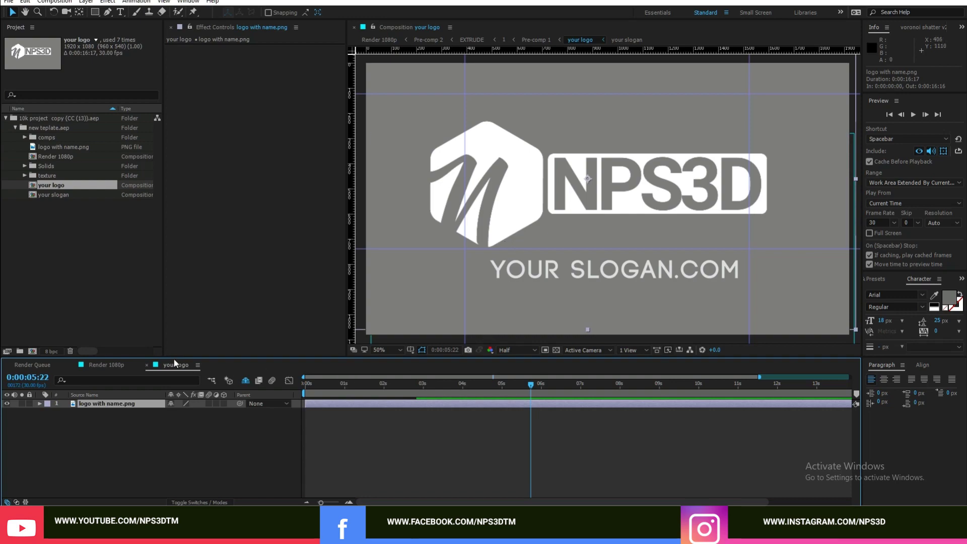
{"action": "double_click", "coordinate": [55, 195]}
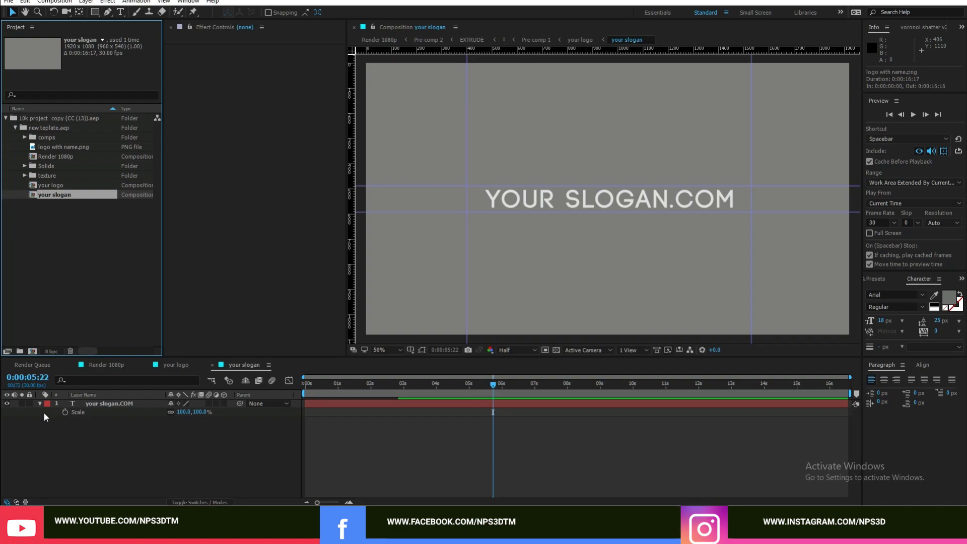
{"action": "left_click", "coordinate": [40, 404]}
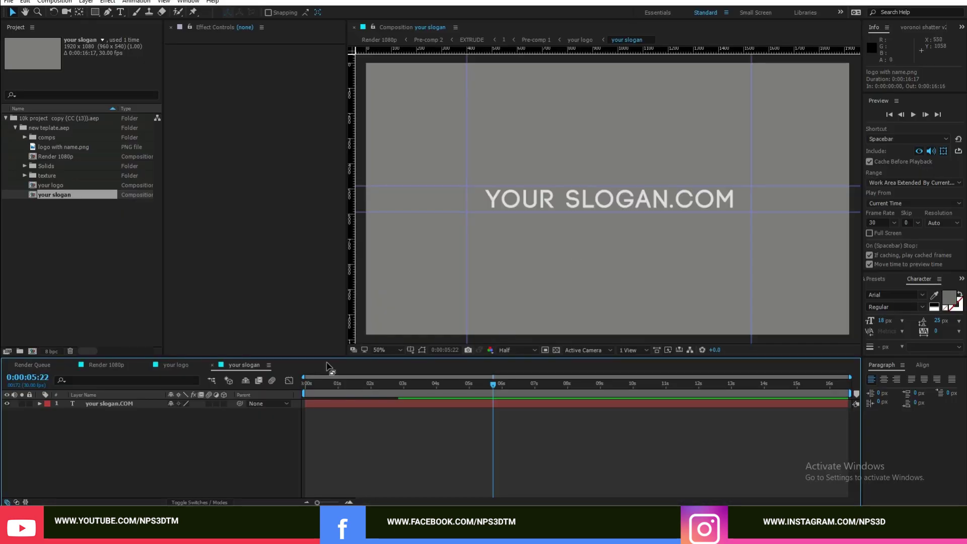
{"action": "left_click", "coordinate": [212, 365]}
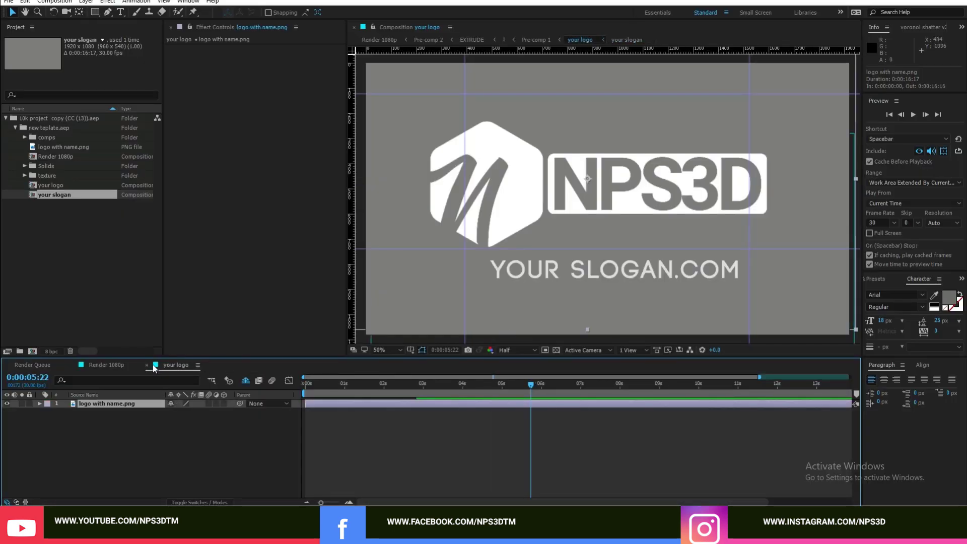
{"action": "left_click", "coordinate": [154, 367]}
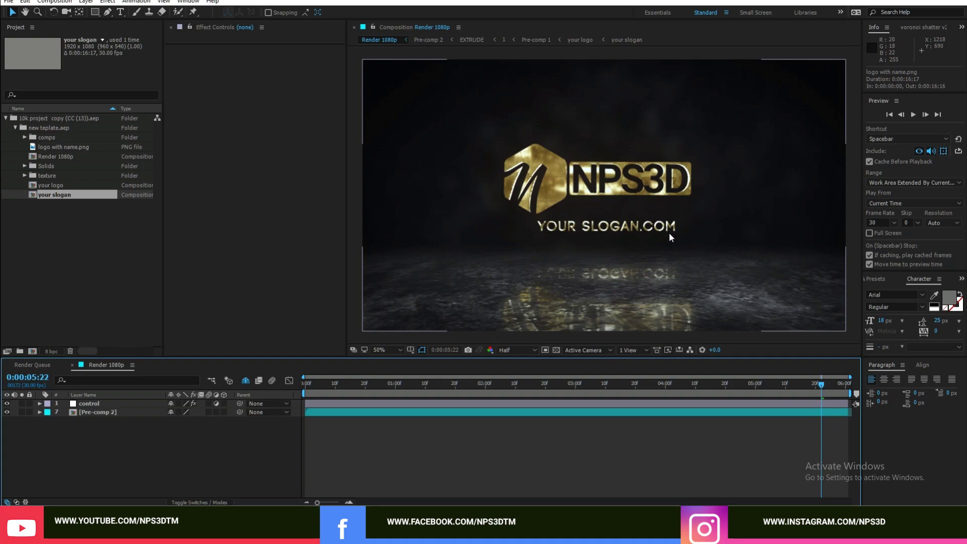
Set the control layer's ref blur slider to 20, after trying 0 and 50.
{"action": "left_click", "coordinate": [105, 403]}
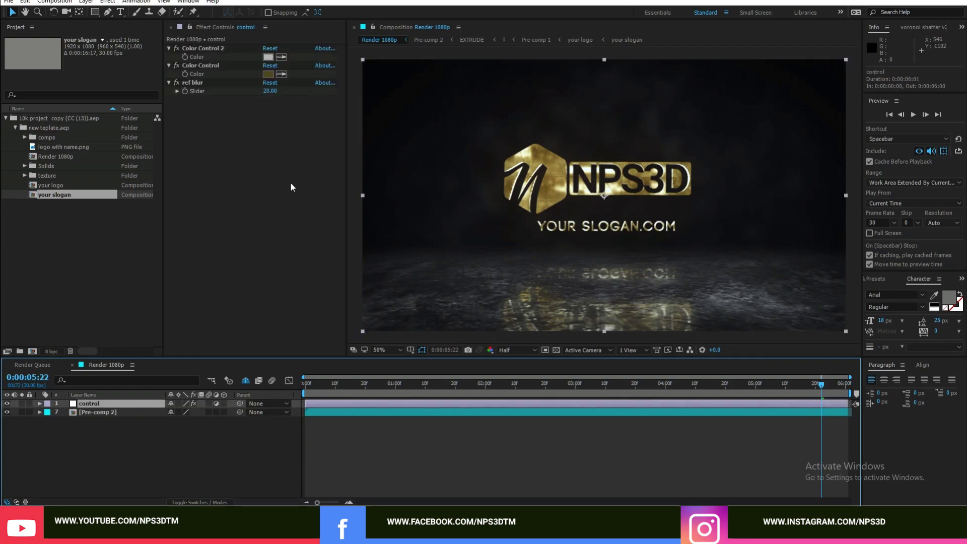
{"action": "left_click", "coordinate": [270, 91]}
{"action": "type", "text": "0"}
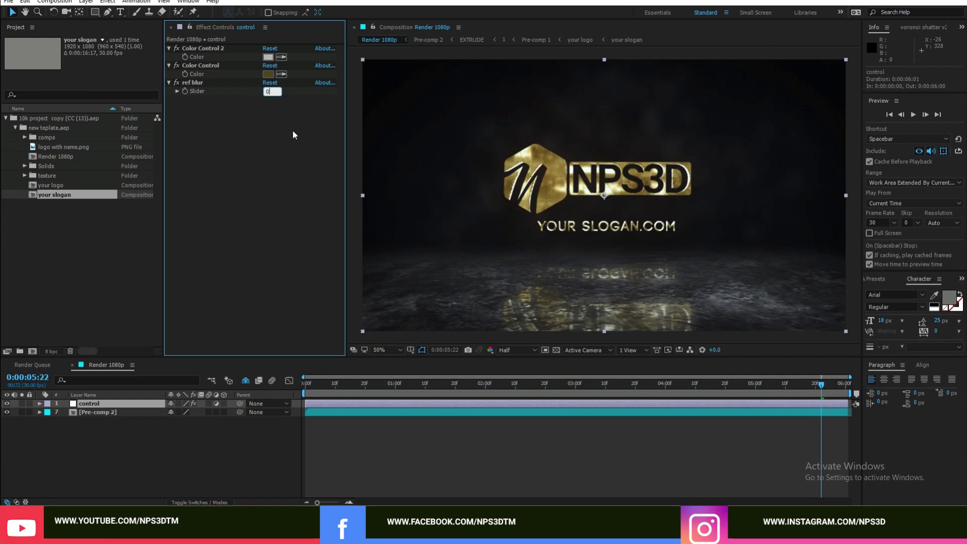
{"action": "key", "text": "Return"}
{"action": "left_click", "coordinate": [270, 90]}
{"action": "type", "text": "20"}
{"action": "key", "text": "Return"}
{"action": "left_click", "coordinate": [271, 91]}
{"action": "type", "text": "50"}
{"action": "key", "text": "Return"}
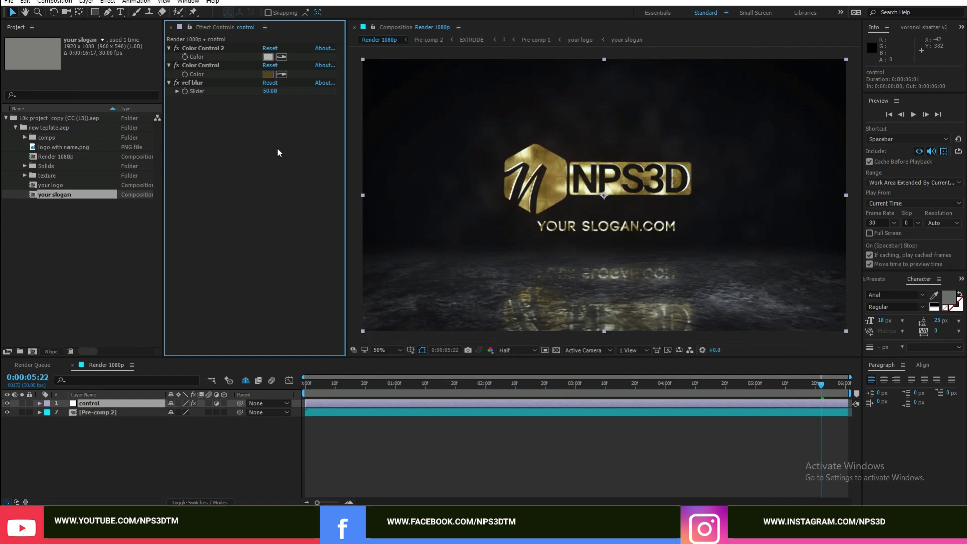
{"action": "left_click", "coordinate": [270, 92]}
{"action": "type", "text": "20"}
{"action": "key", "text": "Return"}
Try a dark grey and then a gold shade as the logo's Color Control colour.
{"action": "left_click", "coordinate": [269, 74]}
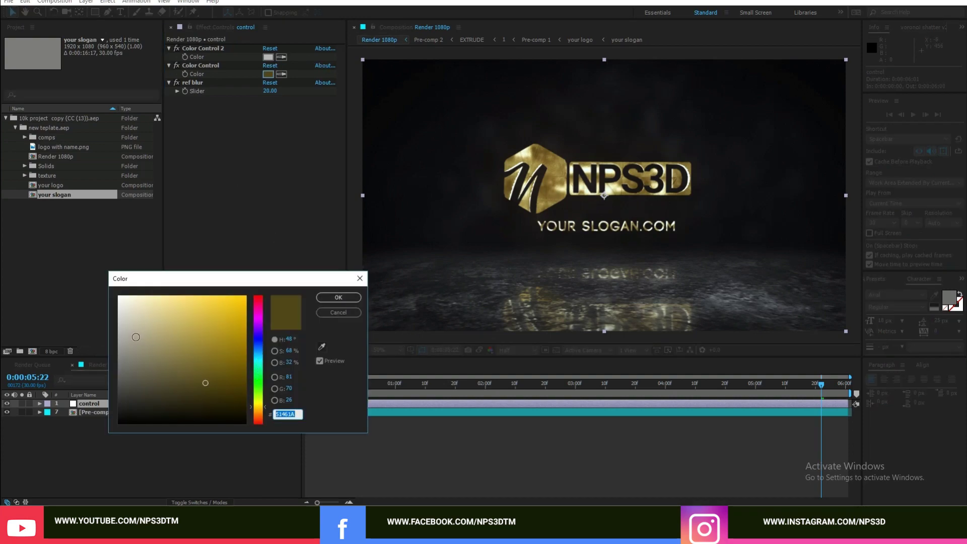
{"action": "left_click", "coordinate": [118, 344]}
{"action": "left_click", "coordinate": [118, 376]}
{"action": "left_click", "coordinate": [331, 299]}
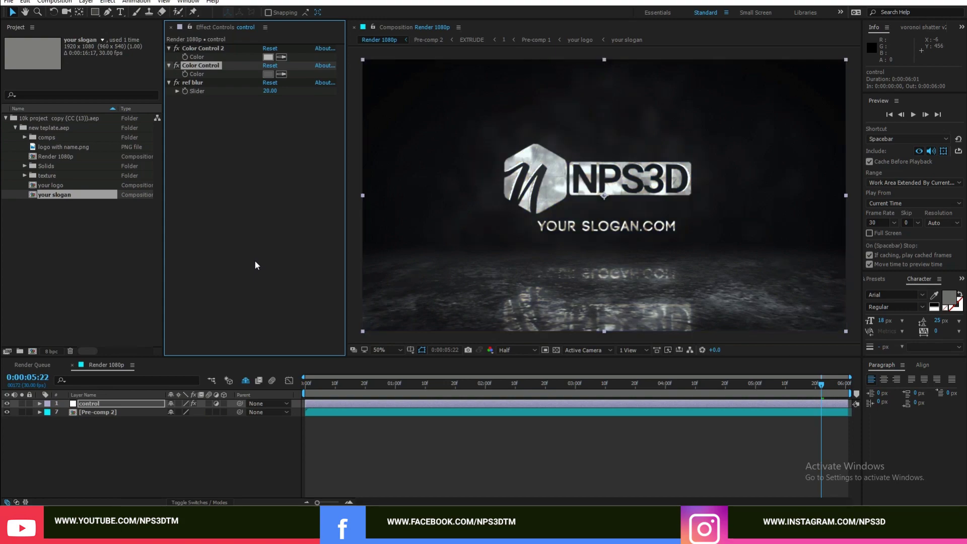
{"action": "left_click", "coordinate": [270, 75]}
{"action": "left_click", "coordinate": [259, 401]}
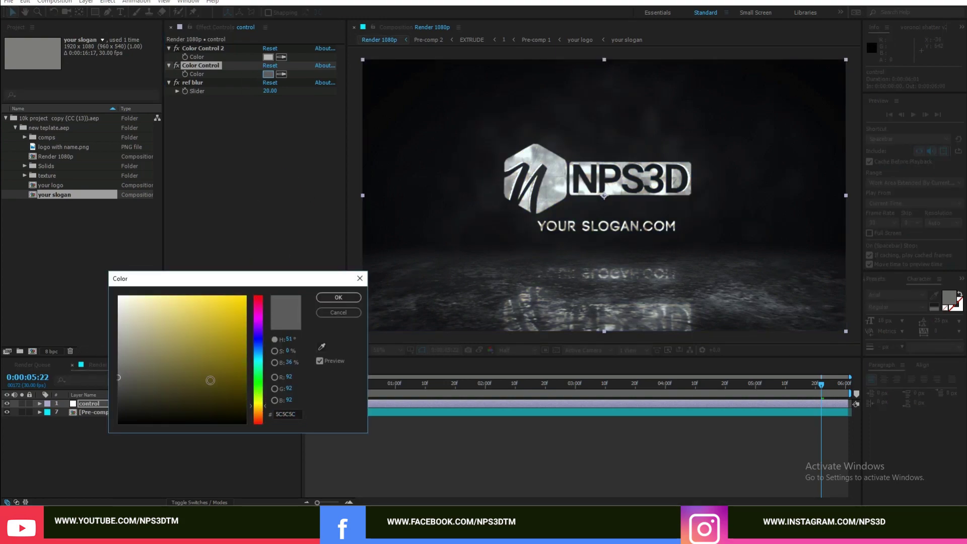
{"action": "left_click_drag", "start_coordinate": [209, 380], "coordinate": [208, 349]}
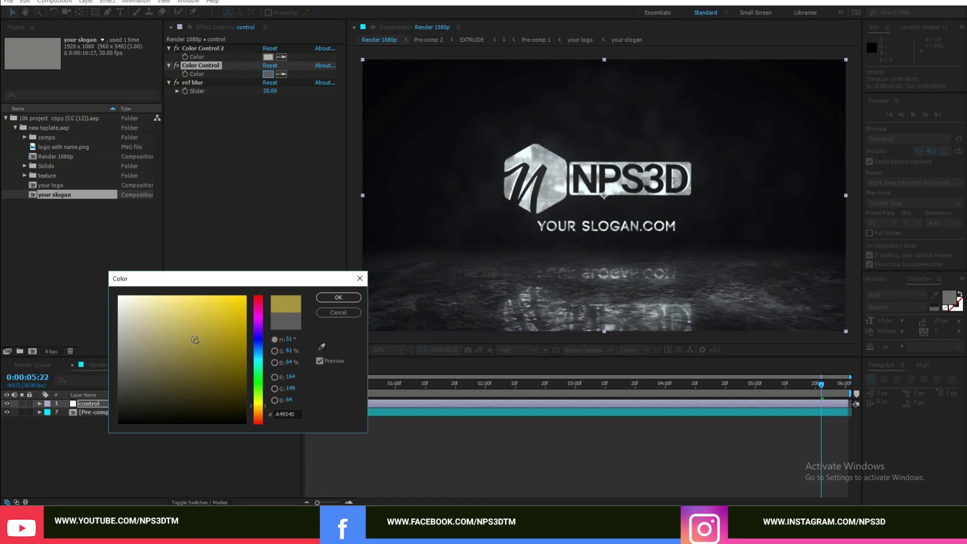
{"action": "left_click", "coordinate": [338, 297]}
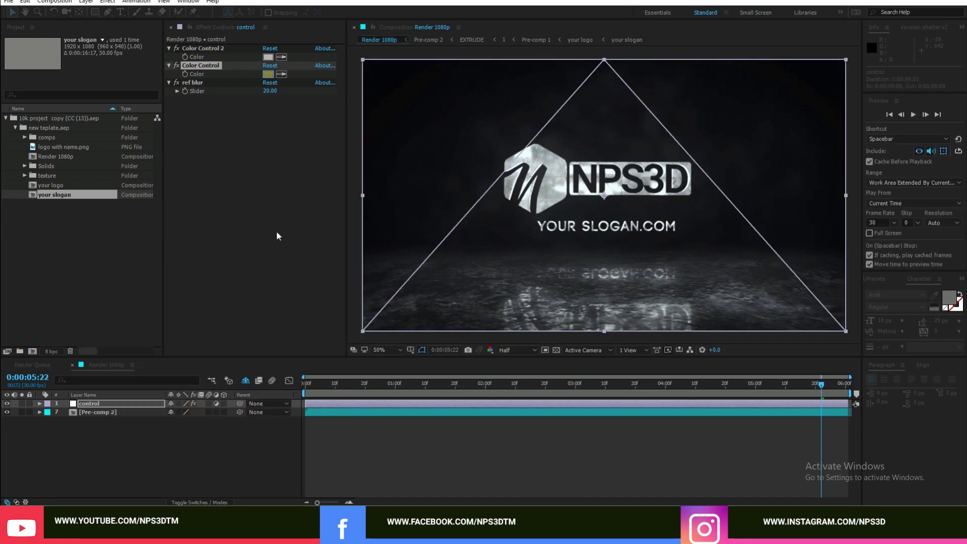
Set the logo colour to a dark red-pink shade.
{"action": "left_click", "coordinate": [267, 73]}
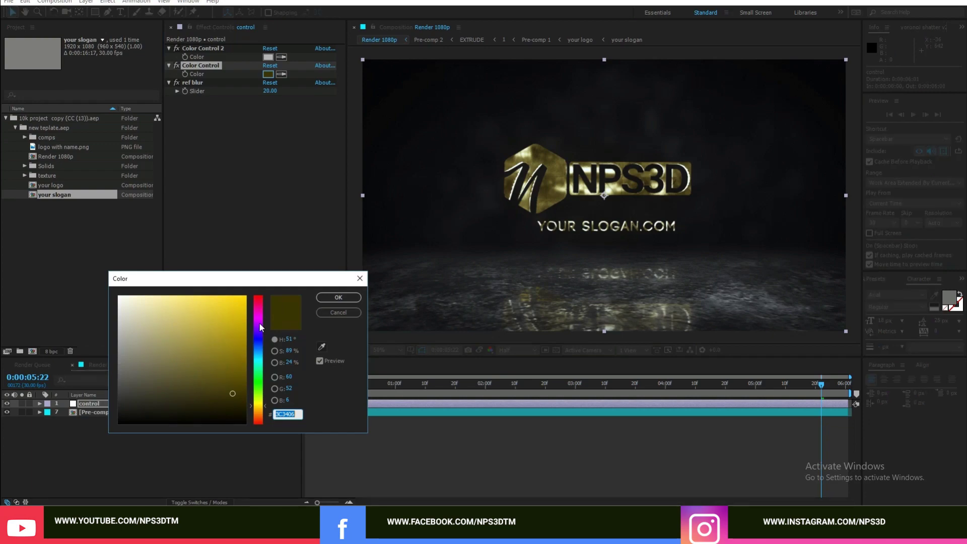
{"action": "left_click", "coordinate": [260, 310]}
{"action": "left_click", "coordinate": [222, 384]}
{"action": "left_click_drag", "start_coordinate": [222, 384], "coordinate": [224, 383]}
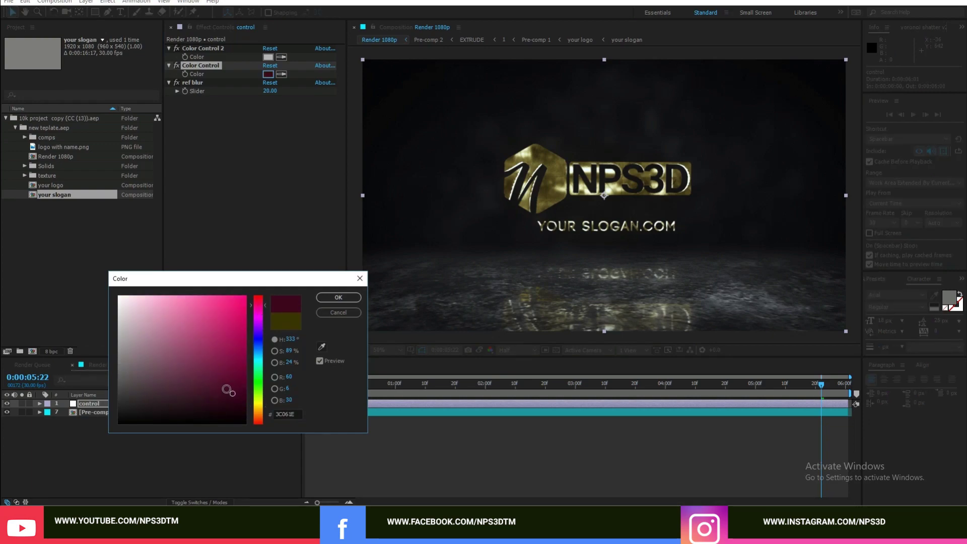
{"action": "left_click", "coordinate": [338, 298]}
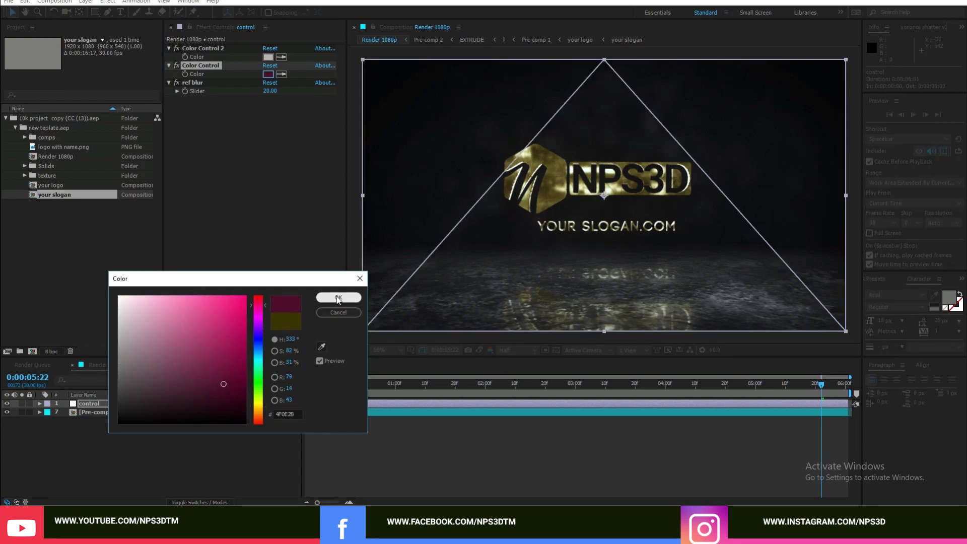
{"action": "left_click", "coordinate": [276, 111]}
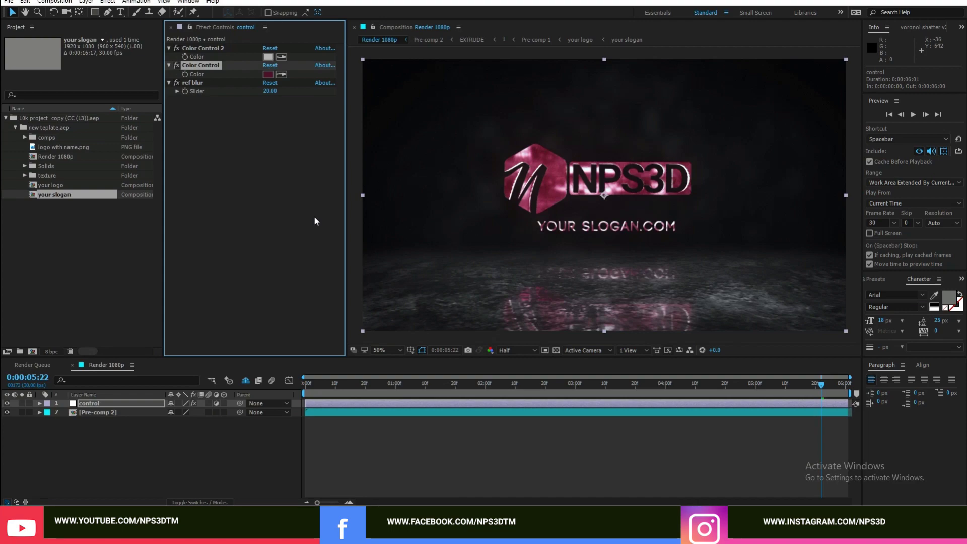
{"action": "left_click", "coordinate": [6, 119]}
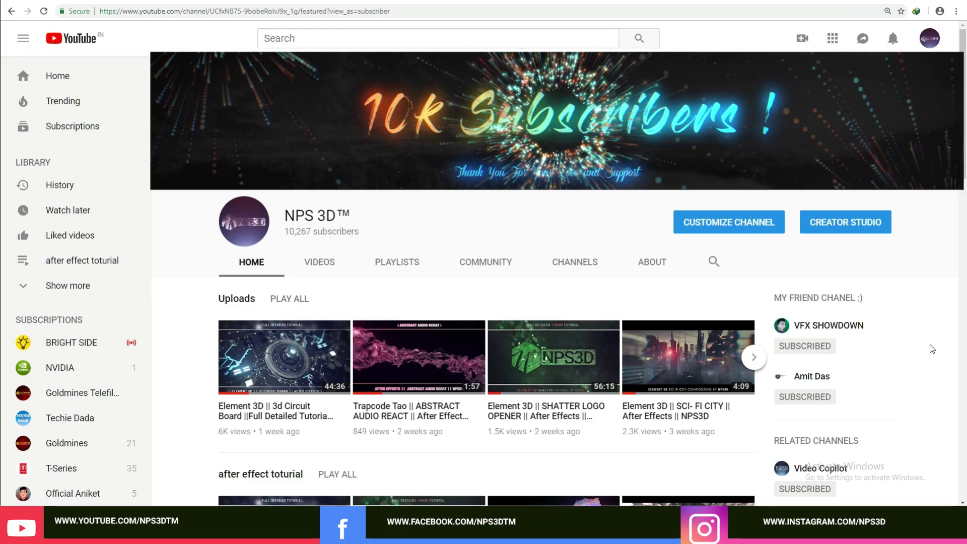
{"action": "mouse_move", "coordinate": [871, 165]}
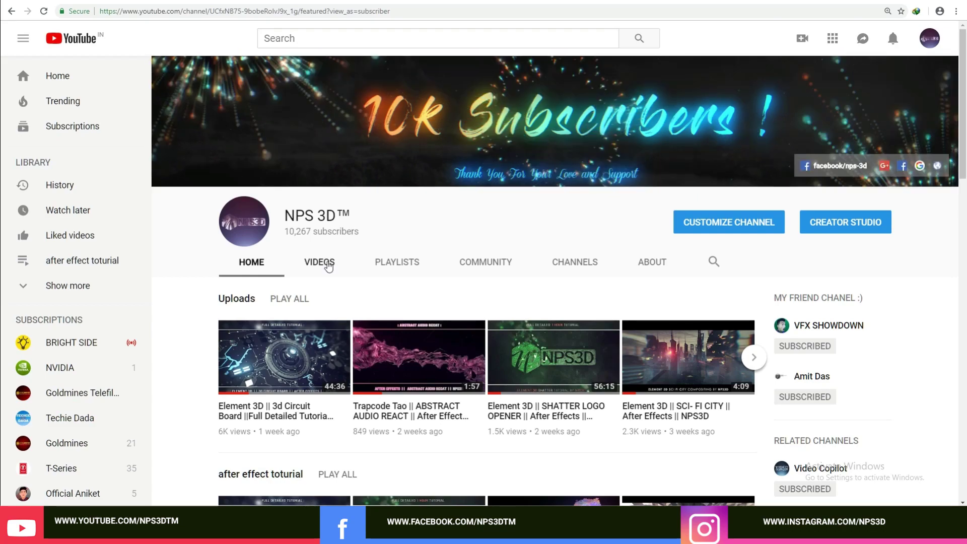
View the NPS 3D community poll, then return to the channel home page.
{"action": "left_click", "coordinate": [486, 261]}
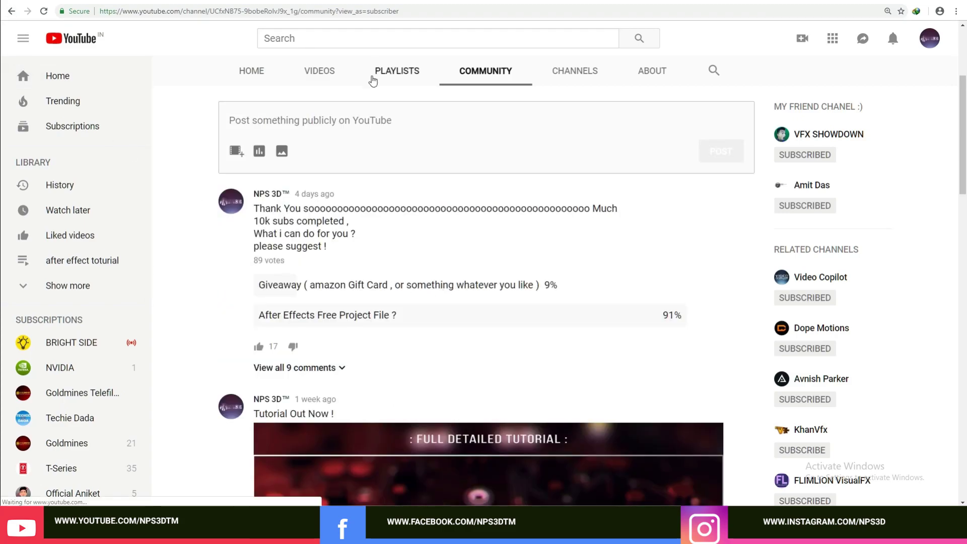
{"action": "left_click", "coordinate": [252, 70]}
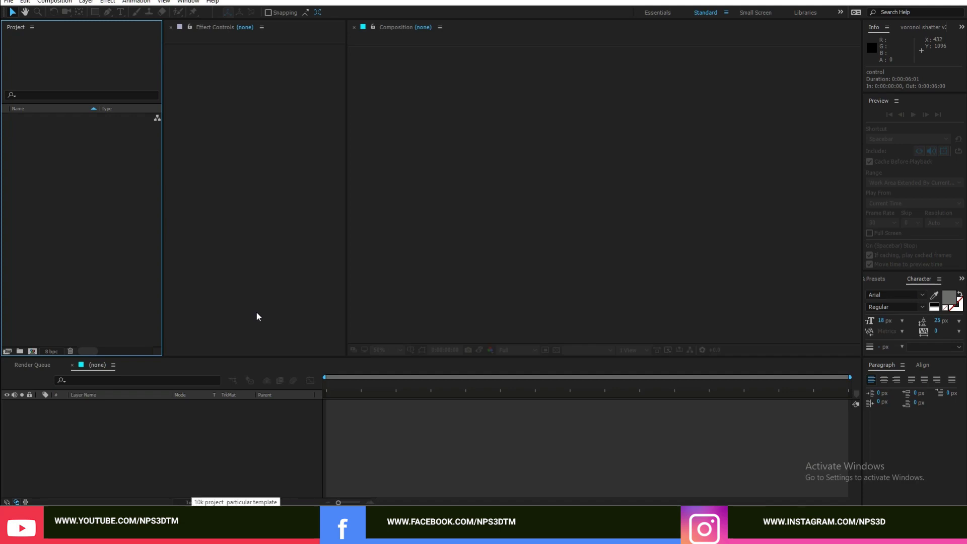
Drag 10k e3d copy (CC (13)).aep from the 10k e3d folder into After Effects.
{"action": "left_click", "coordinate": [235, 501]}
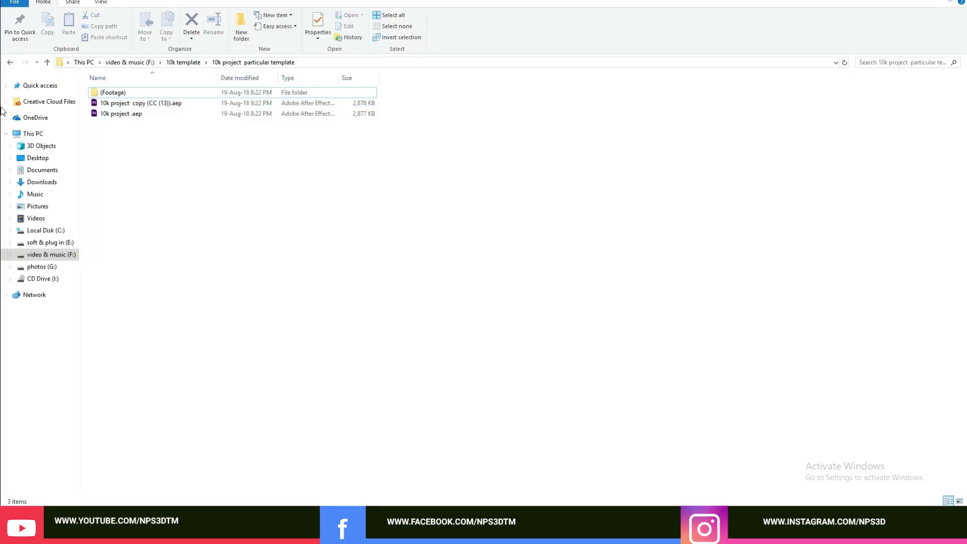
{"action": "double_click", "coordinate": [135, 92]}
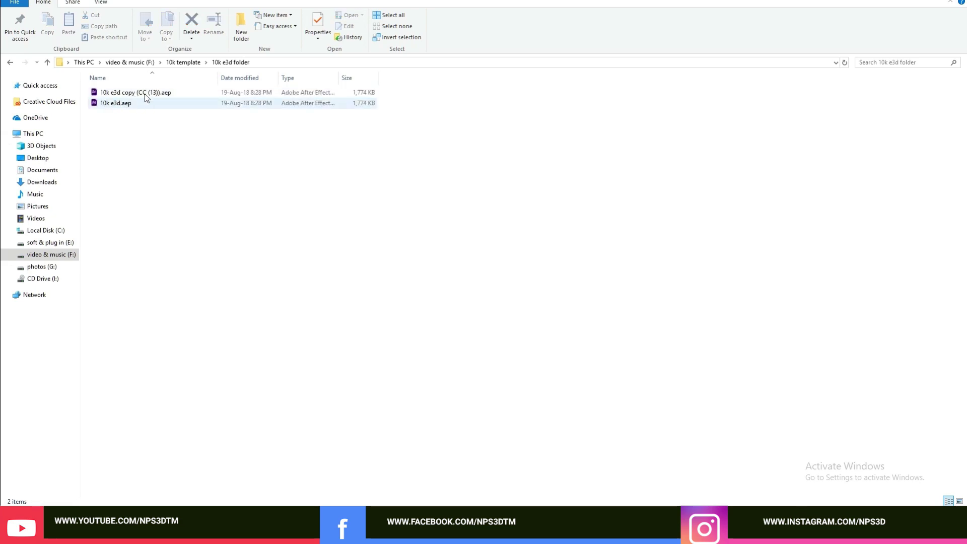
{"action": "mouse_move", "coordinate": [128, 94]}
{"action": "left_mouse_down"}
{"action": "mouse_move", "coordinate": [342, 189]}
{"action": "mouse_move", "coordinate": [137, 296]}
{"action": "mouse_move", "coordinate": [79, 273]}
{"action": "left_mouse_up"}
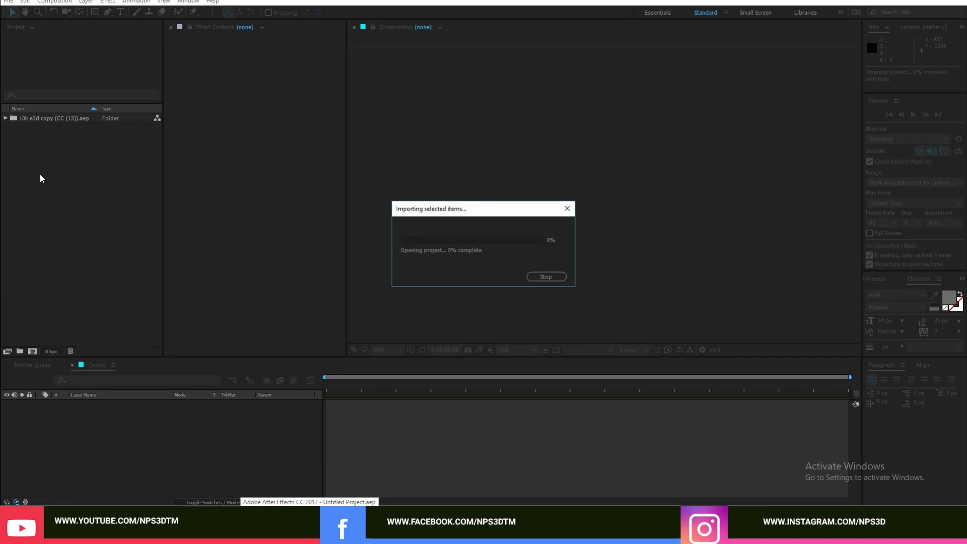
Expand the imported project folder and open the Render composition.
{"action": "left_click", "coordinate": [6, 119]}
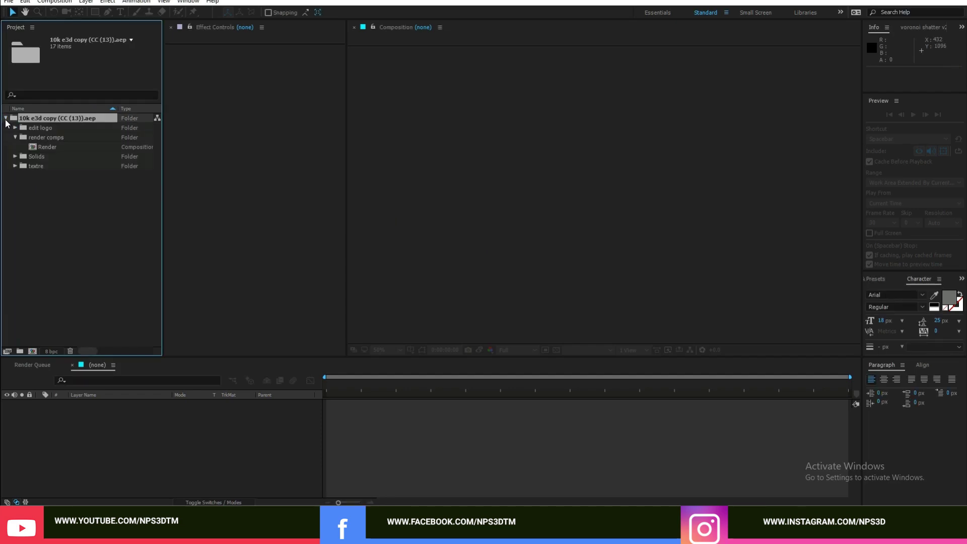
{"action": "left_click", "coordinate": [53, 147]}
{"action": "double_click", "coordinate": [60, 147]}
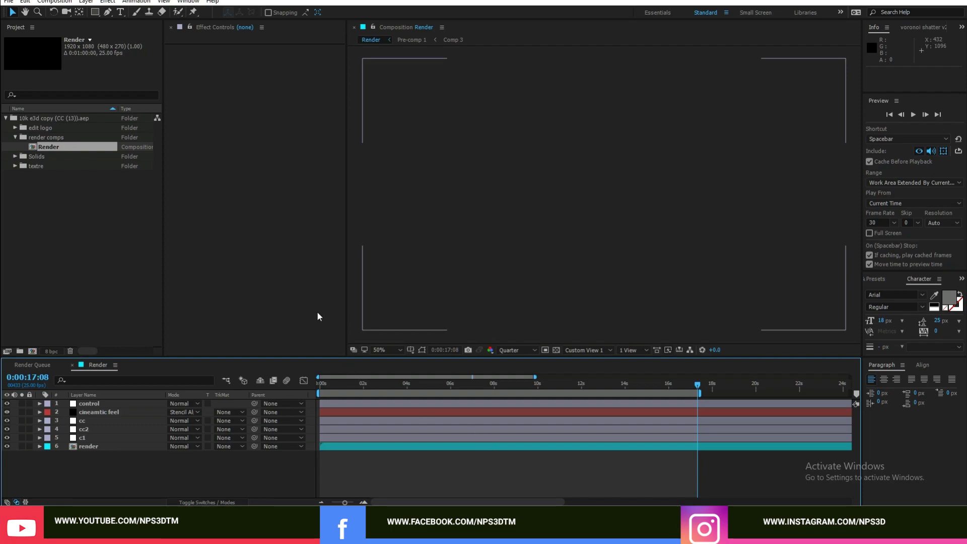
Widen the viewer, set preview resolution to Half, and select the render layer.
{"action": "left_click_drag", "start_coordinate": [348, 255], "coordinate": [288, 266]}
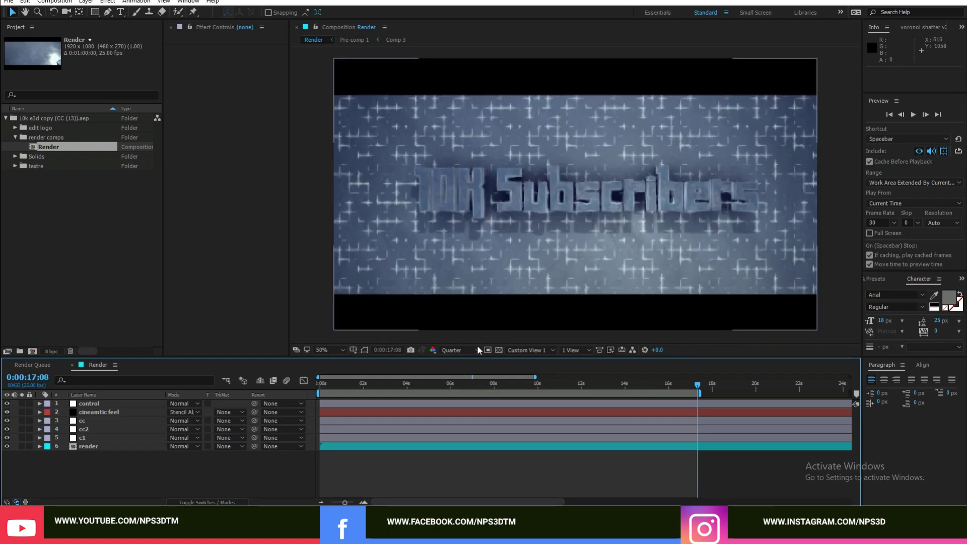
{"action": "left_click", "coordinate": [453, 349]}
{"action": "left_click", "coordinate": [475, 388]}
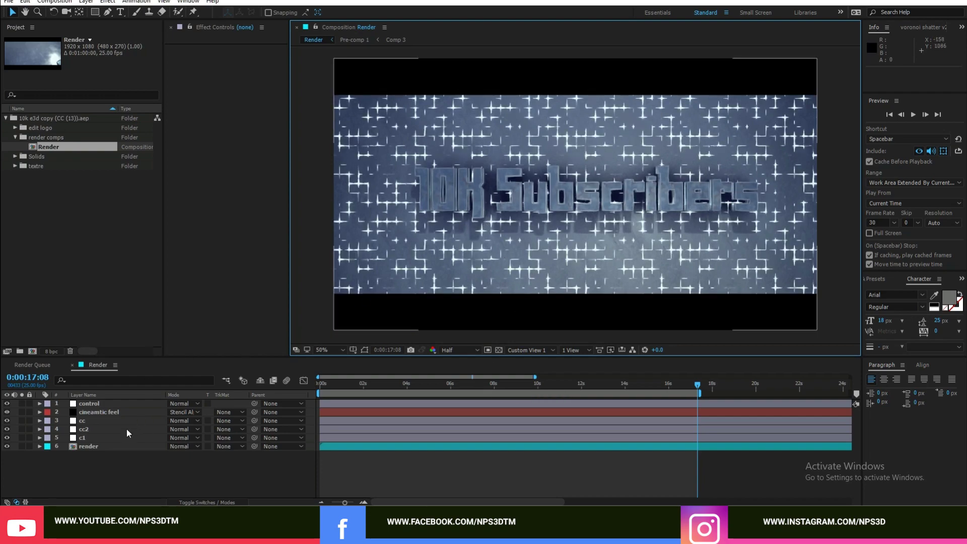
{"action": "left_click", "coordinate": [113, 446]}
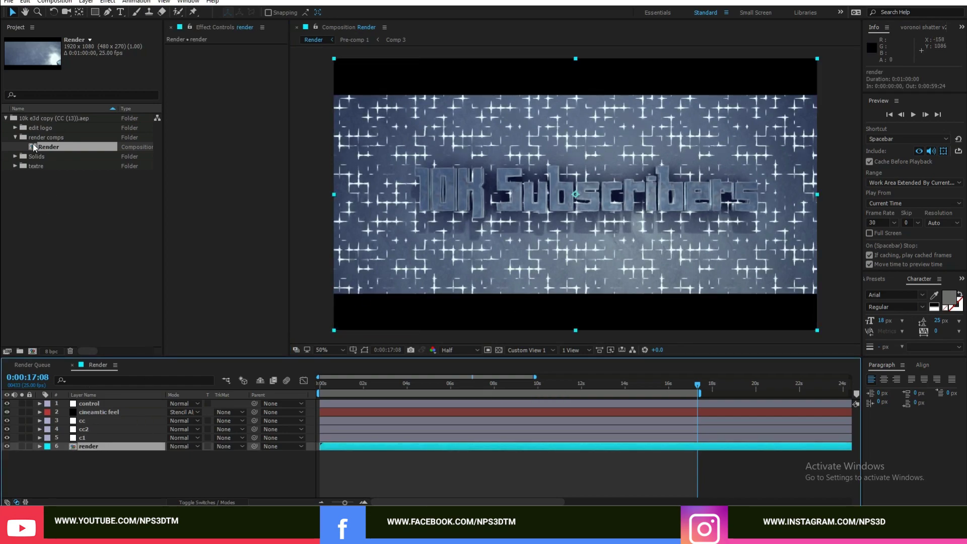
{"action": "left_click", "coordinate": [16, 137]}
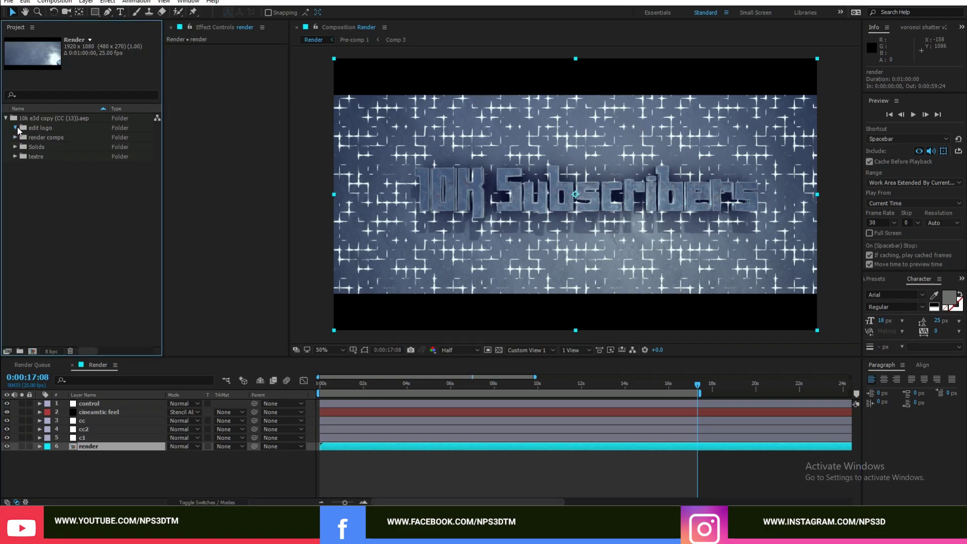
In Pre-comp 1, show the 'Edit your title' layer and replace its text with NPS3D.
{"action": "double_click", "coordinate": [64, 137]}
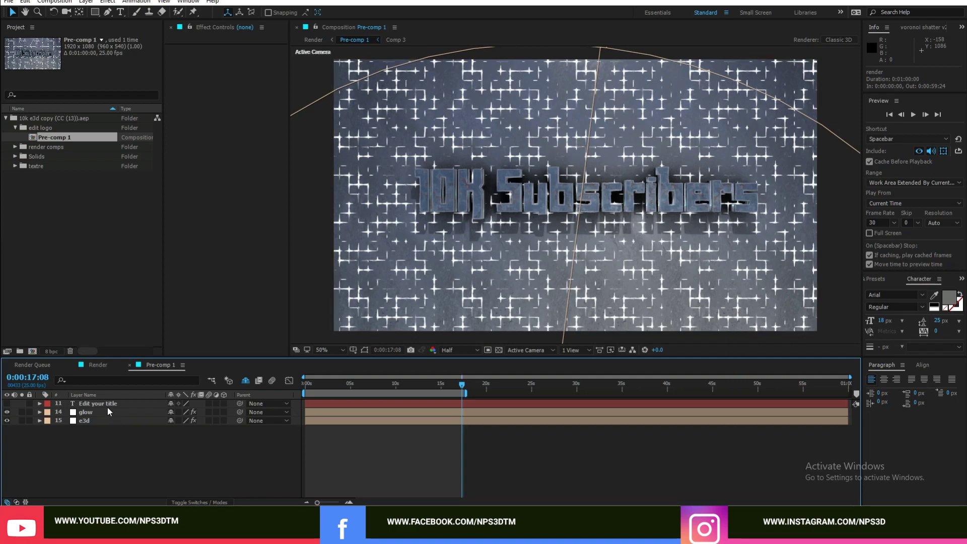
{"action": "left_click", "coordinate": [107, 405]}
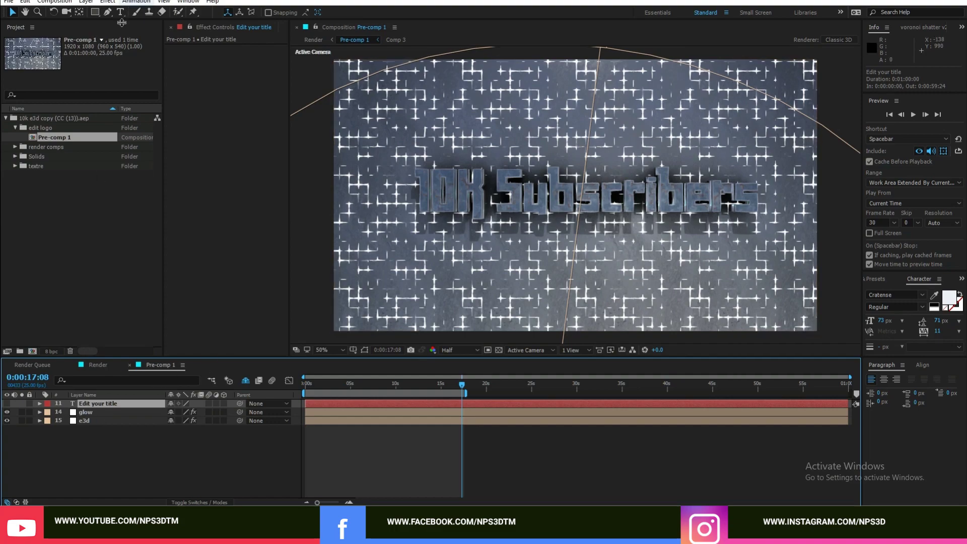
{"action": "left_click", "coordinate": [7, 404]}
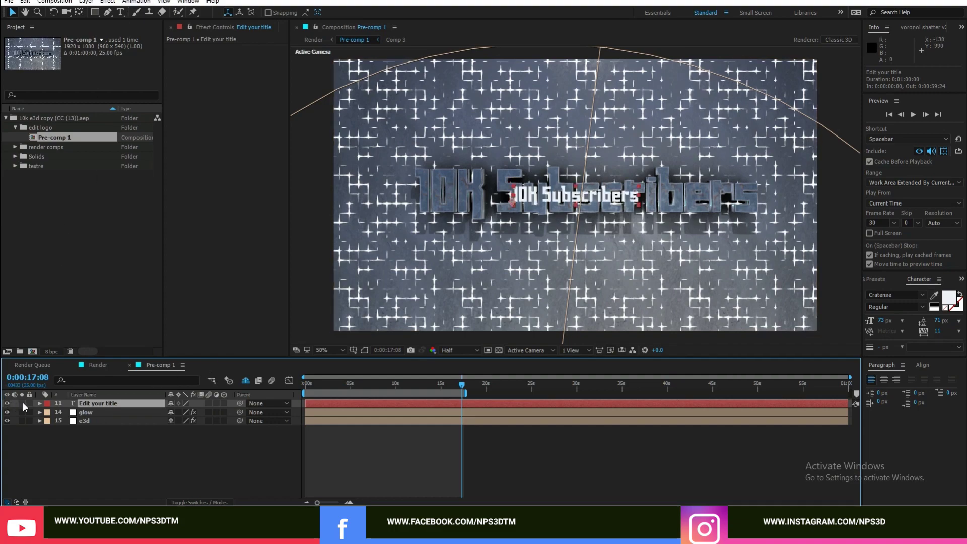
{"action": "left_click", "coordinate": [23, 406]}
{"action": "left_click", "coordinate": [122, 14]}
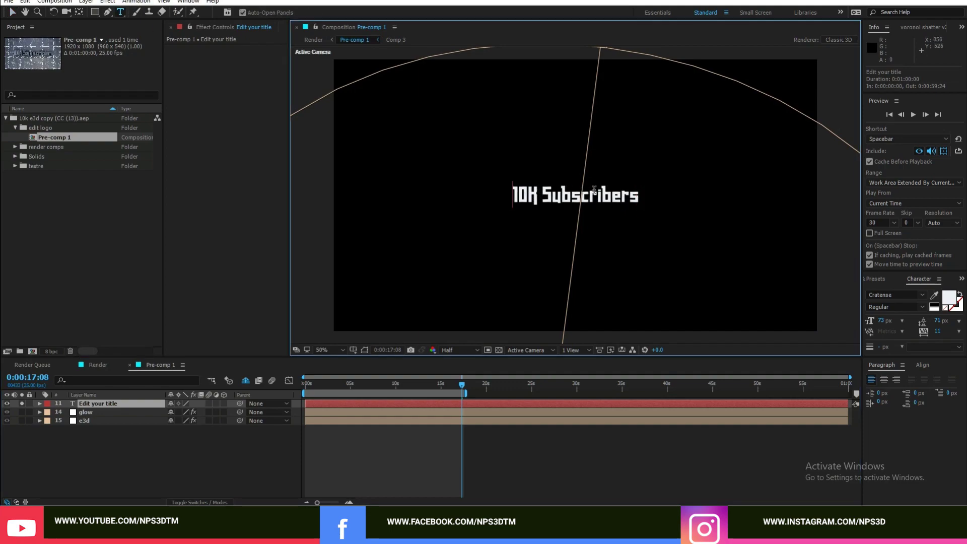
{"action": "left_click_drag", "start_coordinate": [545, 194], "coordinate": [644, 194]}
{"action": "key", "text": "ctrl+a"}
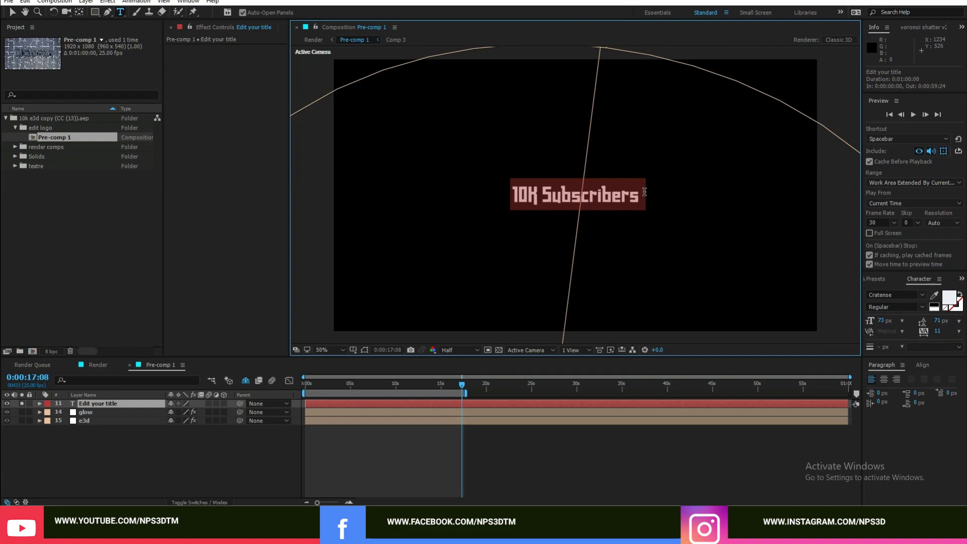
{"action": "type", "text": "nps3d"}
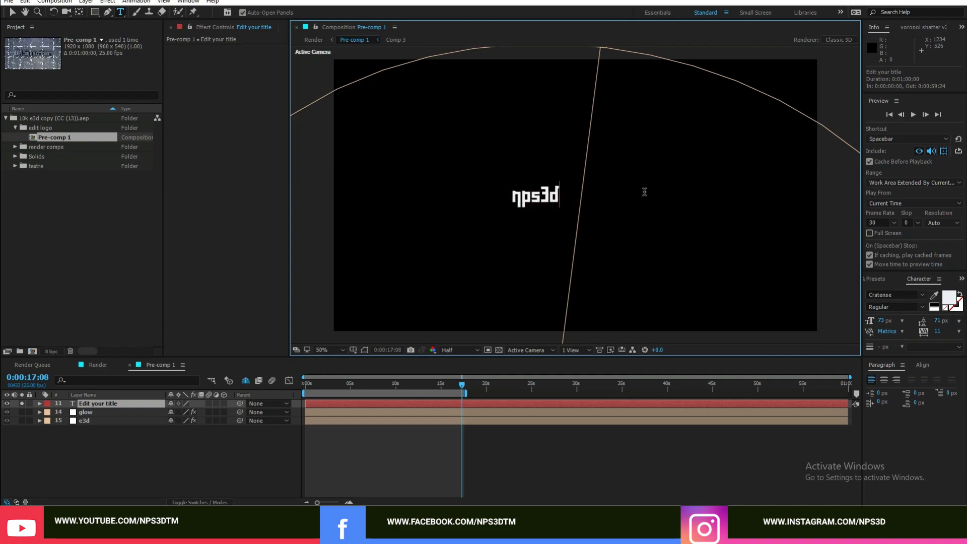
{"action": "key", "text": "BackSpace"}
{"action": "key", "text": "BackSpace"}
{"action": "key", "text": "BackSpace"}
{"action": "key", "text": "BackSpace"}
{"action": "key", "text": "BackSpace"}
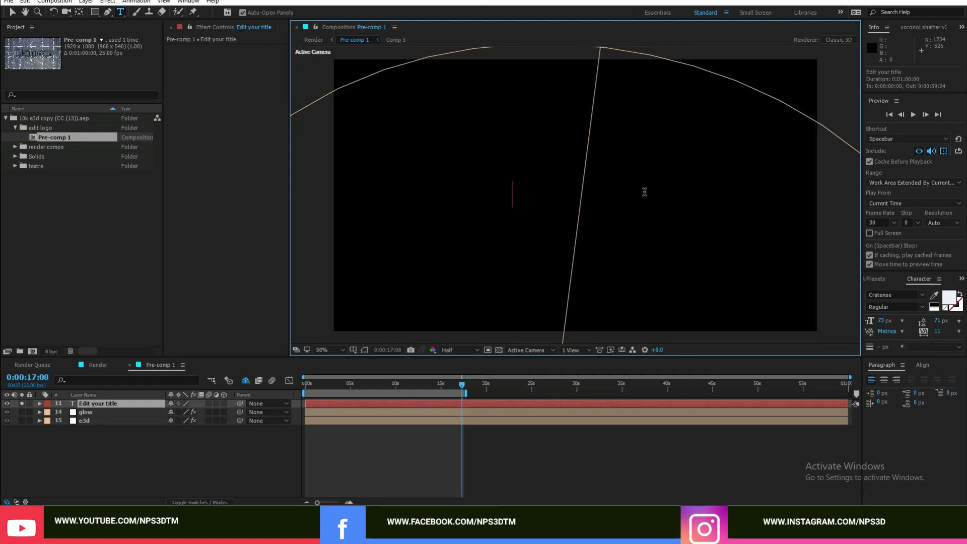
{"action": "type", "text": "NPS3D"}
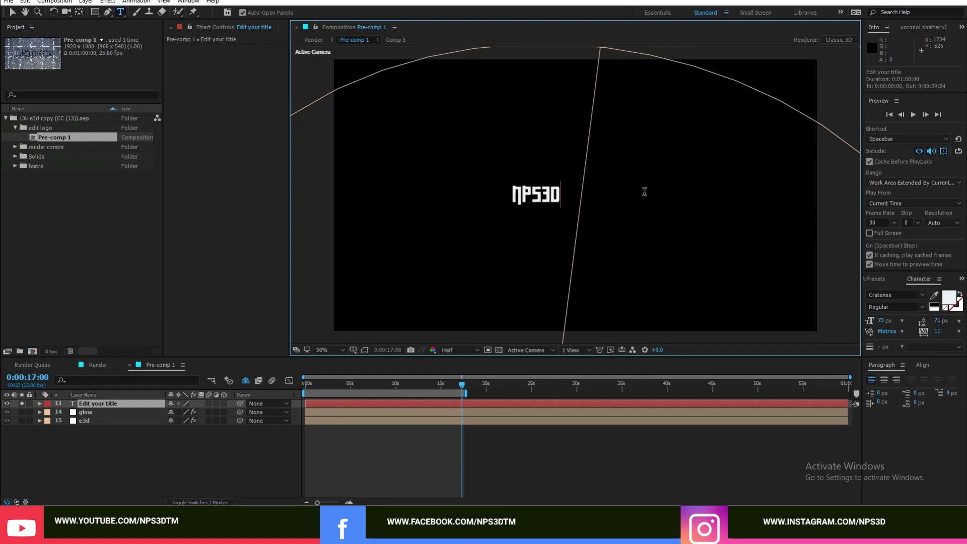
Centre the NPS3D title horizontally and vertically using the Align panel.
{"action": "left_click", "coordinate": [923, 365]}
{"action": "left_click", "coordinate": [890, 392]}
{"action": "left_click", "coordinate": [943, 392]}
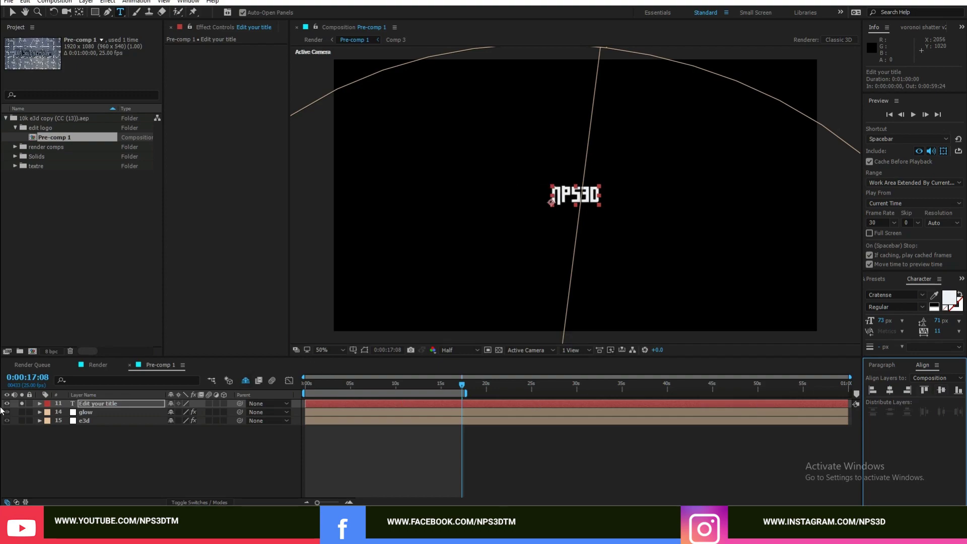
{"action": "left_click", "coordinate": [198, 480]}
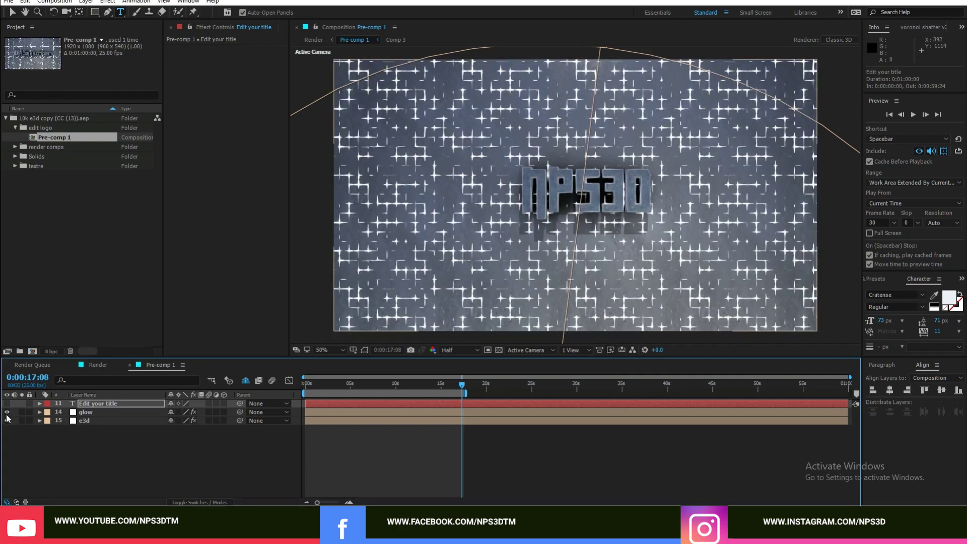
Add logo with name.png to the Pre-comp 1 timeline, shown alongside the title.
{"action": "left_click", "coordinate": [102, 301]}
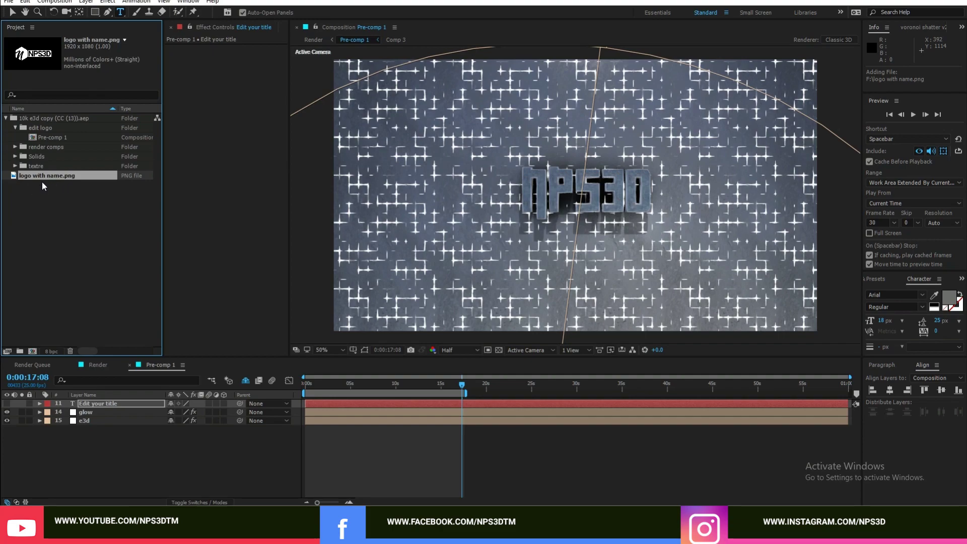
{"action": "left_click_drag", "start_coordinate": [42, 176], "coordinate": [125, 438]}
{"action": "left_click", "coordinate": [21, 430]}
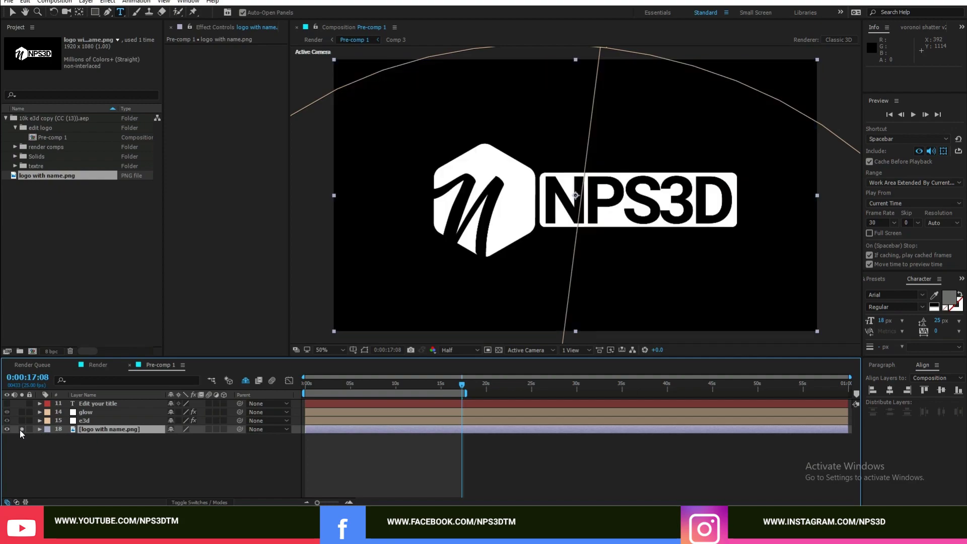
{"action": "left_click", "coordinate": [21, 404]}
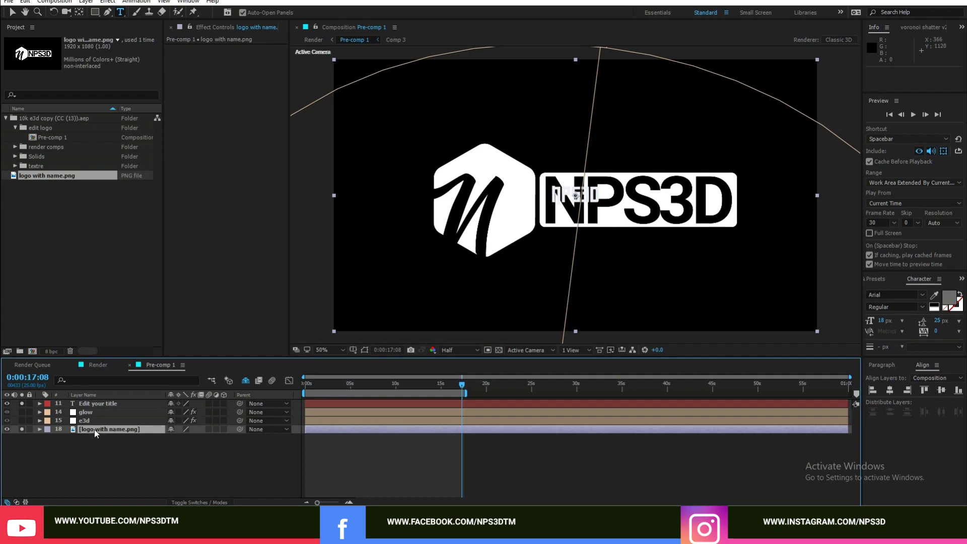
Scale the logo layer down to 25%.
{"action": "key", "text": "s"}
{"action": "left_click_drag", "start_coordinate": [183, 439], "coordinate": [154, 449]}
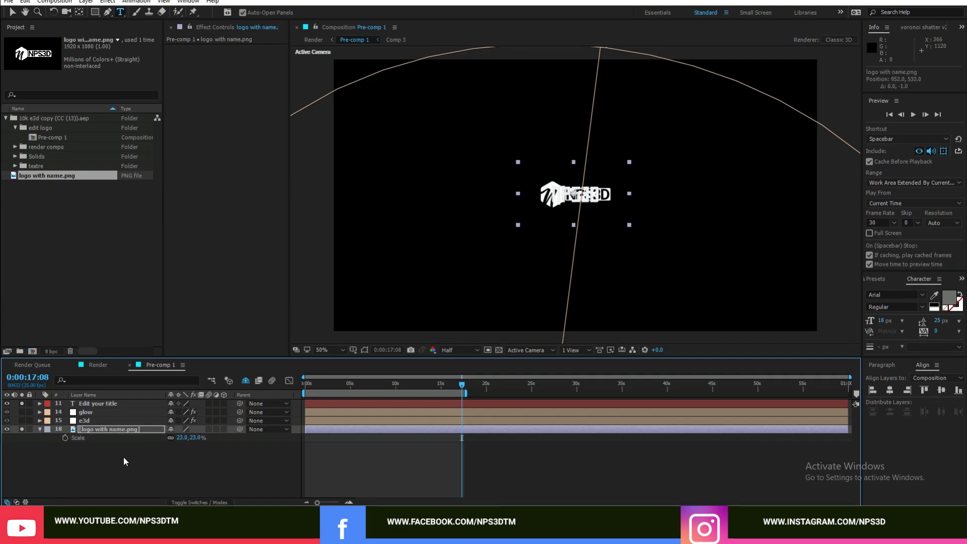
{"action": "left_click", "coordinate": [180, 438]}
{"action": "type", "text": "25"}
{"action": "key", "text": "Return"}
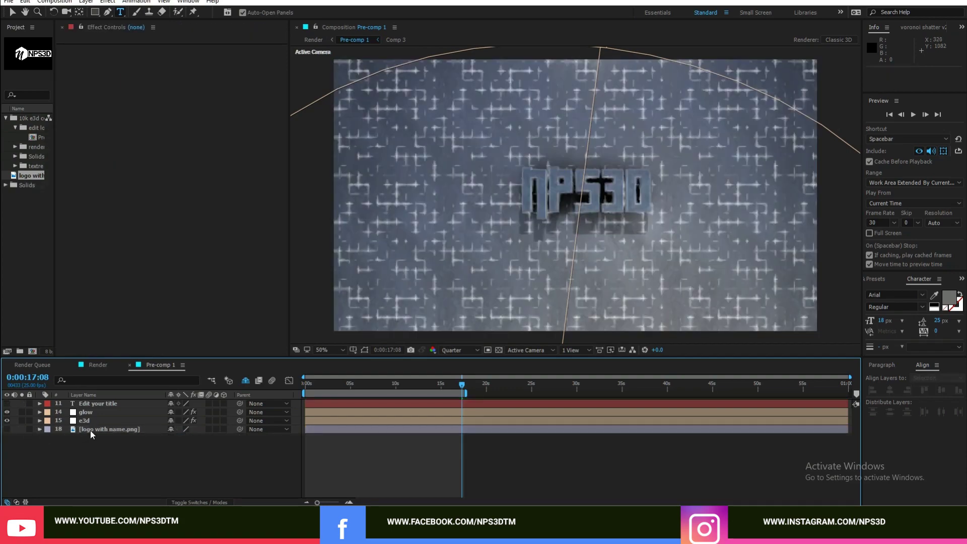
Pre-compose the logo layer, moving all attributes, and set preview resolution to Full.
{"action": "left_click", "coordinate": [90, 430]}
{"action": "right_click", "coordinate": [90, 429]}
{"action": "left_click", "coordinate": [48, 436]}
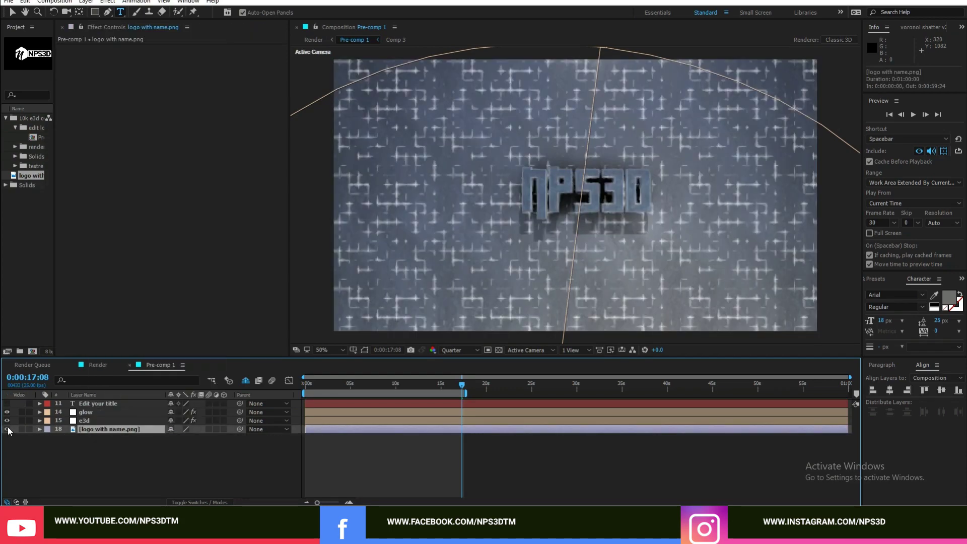
{"action": "left_click", "coordinate": [23, 429]}
{"action": "right_click", "coordinate": [91, 429]}
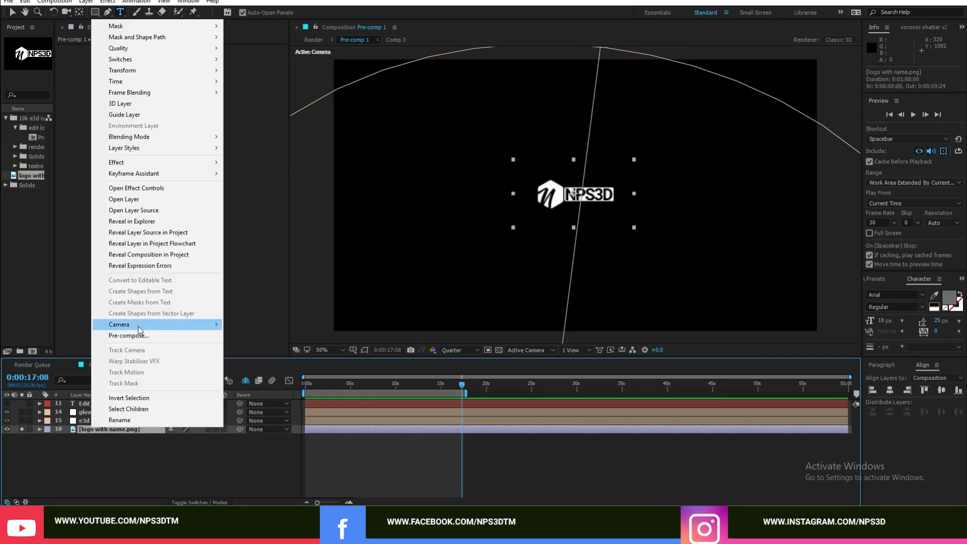
{"action": "left_click", "coordinate": [128, 336]}
{"action": "left_click", "coordinate": [26, 68]}
{"action": "left_click", "coordinate": [142, 124]}
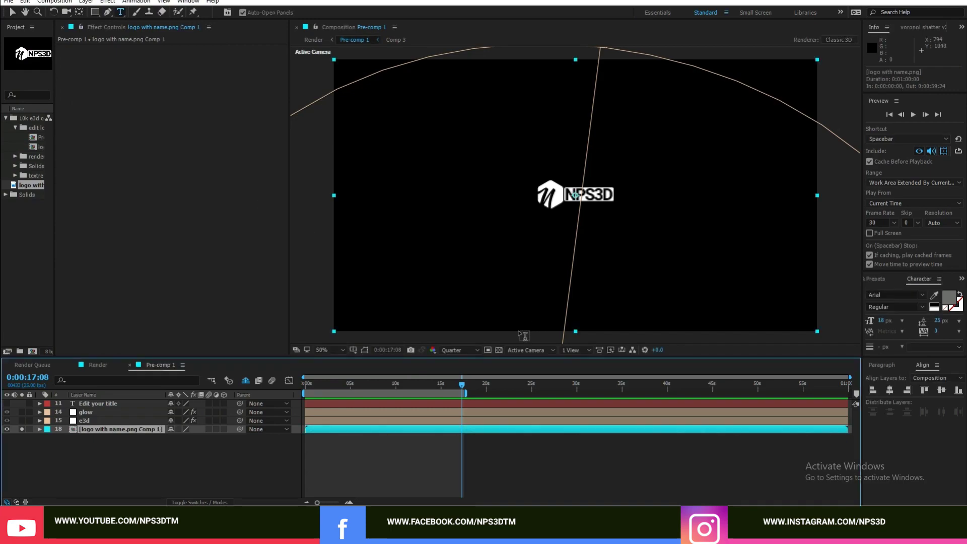
{"action": "left_click", "coordinate": [464, 349]}
{"action": "left_click", "coordinate": [468, 378]}
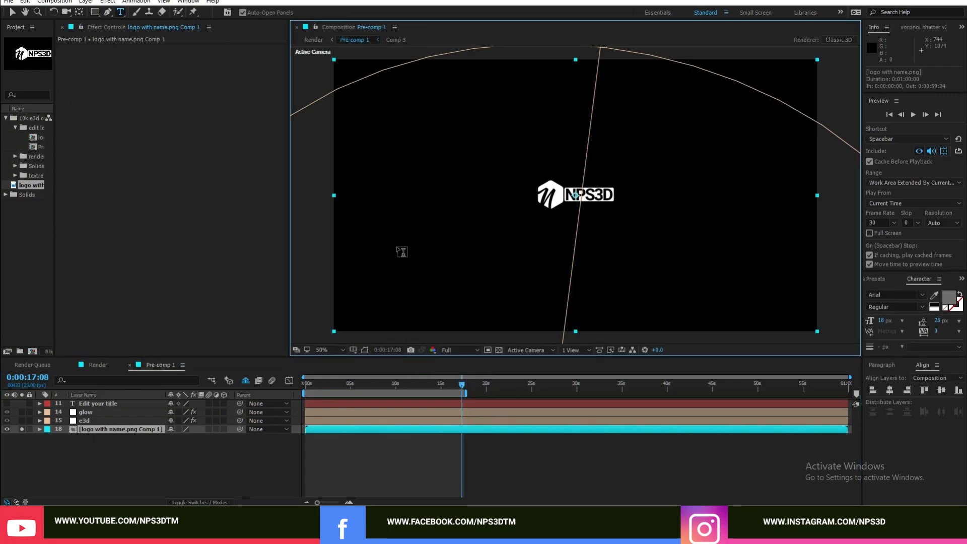
{"action": "scroll", "coordinate": [488, 273], "scroll_direction": "up", "scroll_amount": 2}
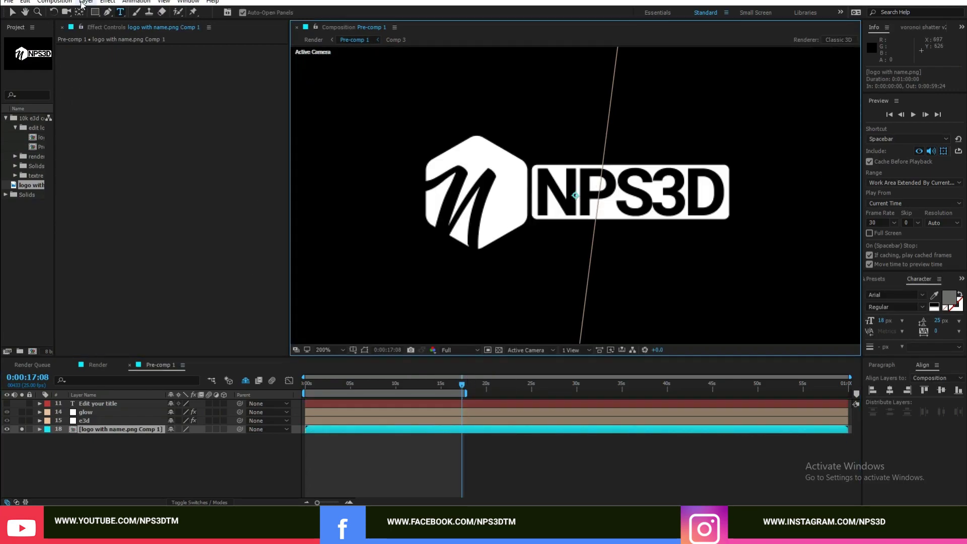
Run Layer > Auto-trace on the pre-composed logo and accept its settings.
{"action": "left_click", "coordinate": [86, 2]}
{"action": "left_click", "coordinate": [166, 360]}
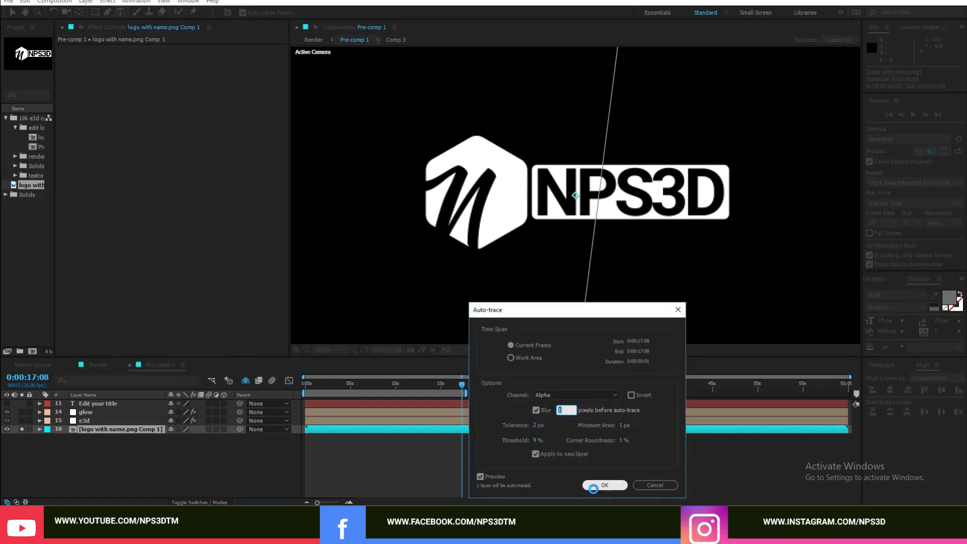
{"action": "left_click", "coordinate": [605, 485]}
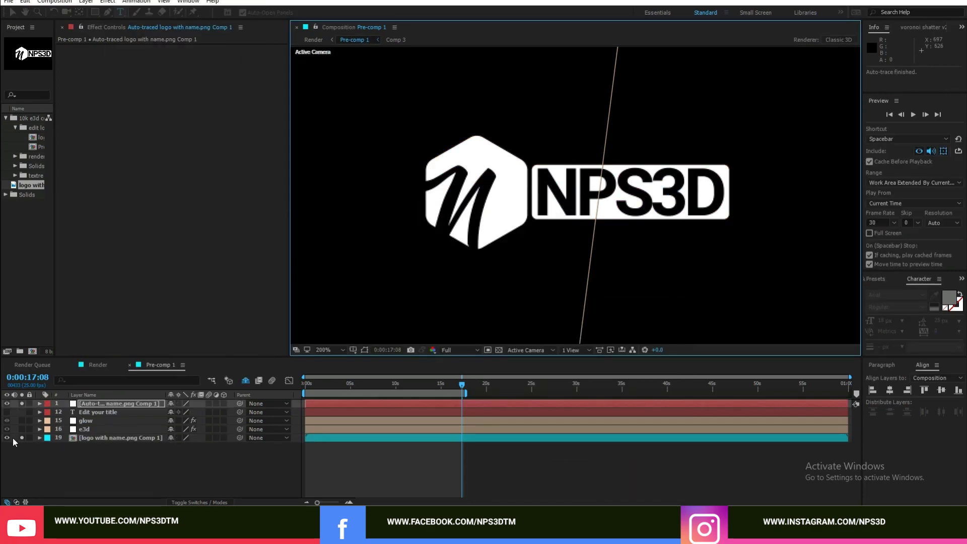
Rename the new Auto-traced layer to 'logo mask'.
{"action": "left_click", "coordinate": [106, 438]}
{"action": "left_click", "coordinate": [103, 404]}
{"action": "key", "text": "Return"}
{"action": "type", "text": "logo mask"}
{"action": "key", "text": "Return"}
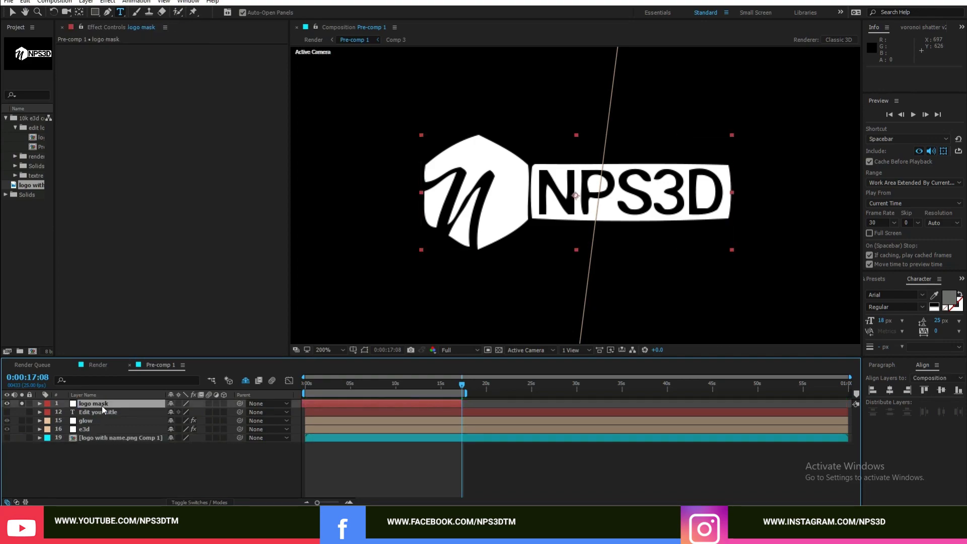
{"action": "left_click", "coordinate": [114, 473]}
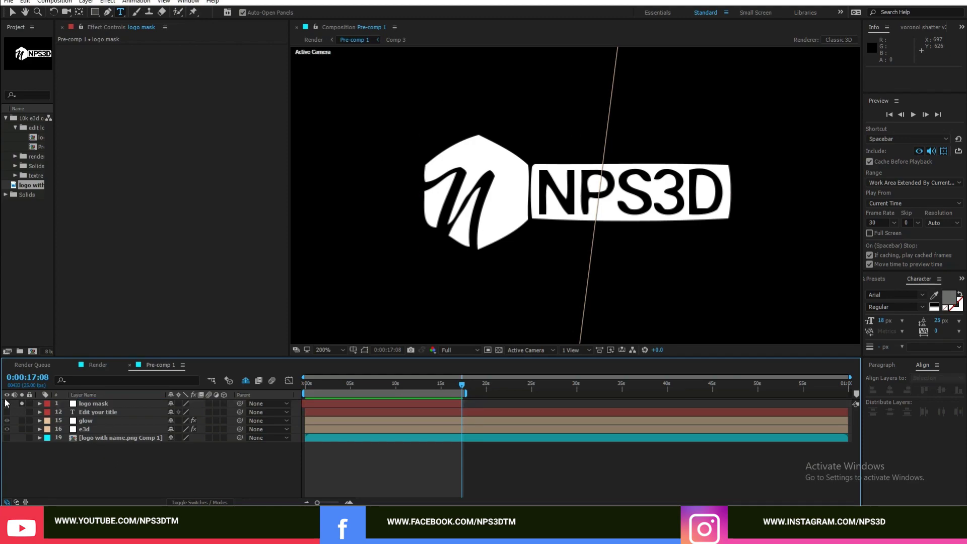
Lower the preview to Quarter resolution and collapse the glow layer's Glow 4 settings.
{"action": "left_click", "coordinate": [86, 421]}
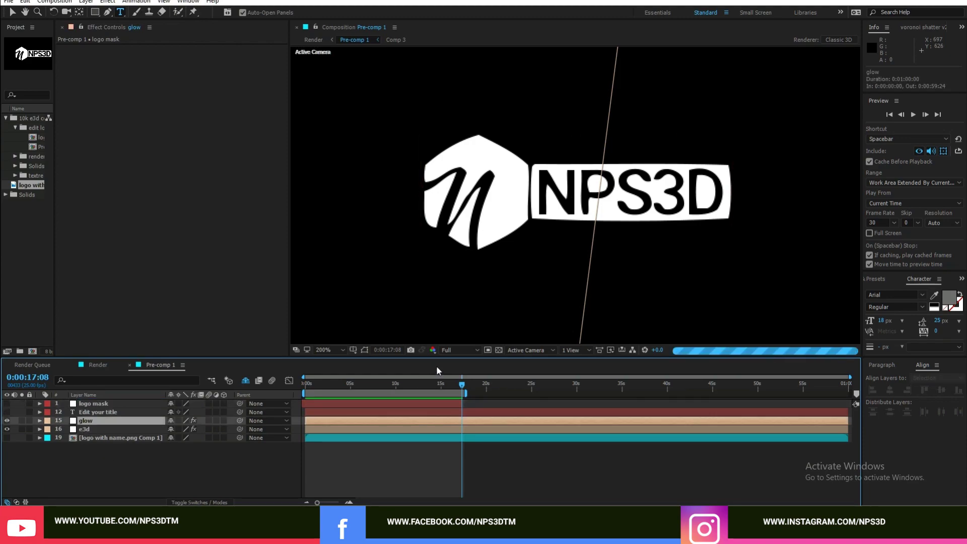
{"action": "left_click", "coordinate": [446, 350]}
{"action": "left_click", "coordinate": [463, 404]}
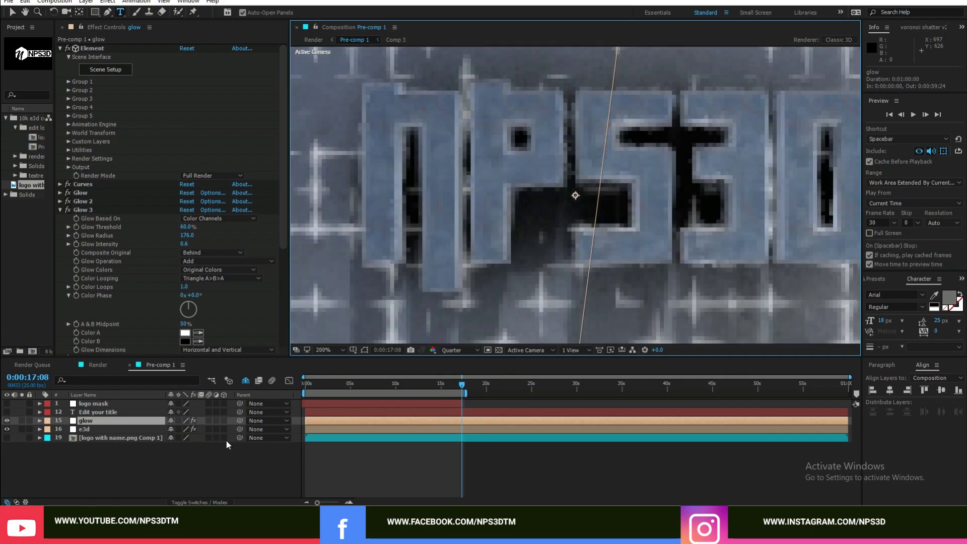
{"action": "key", "text": "ctrl+d"}
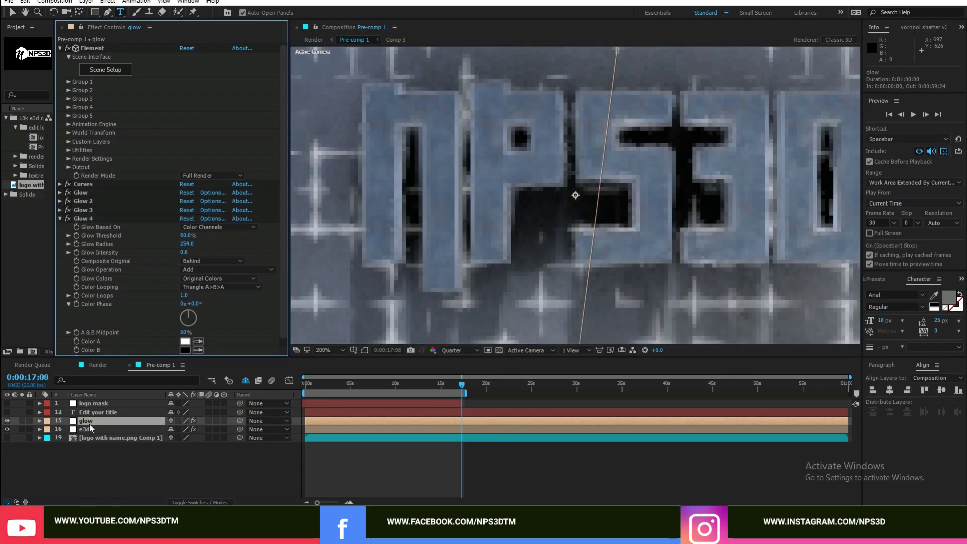
{"action": "left_click", "coordinate": [61, 219]}
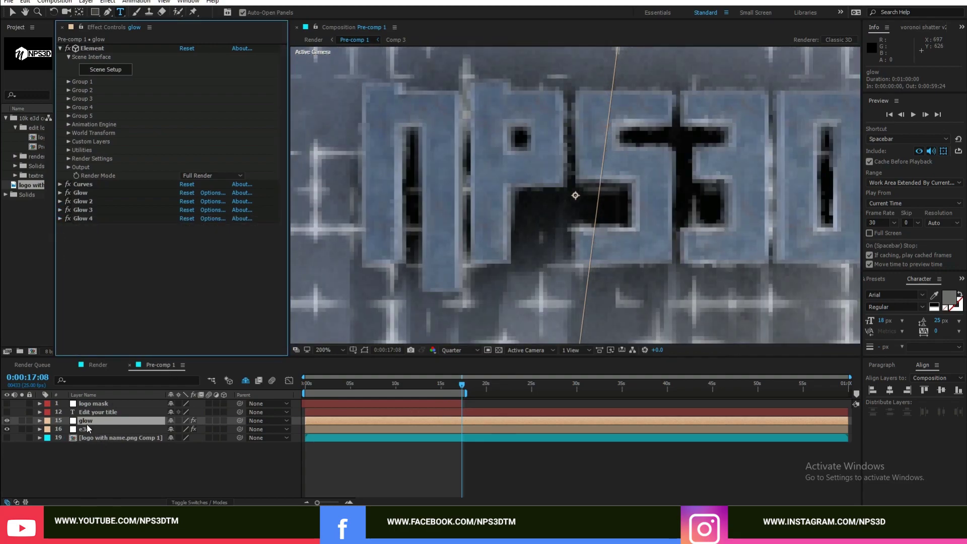
Set Path Layer 1 in the e3d layer's Element Custom Layers to '1. logo mask'.
{"action": "left_click", "coordinate": [89, 430]}
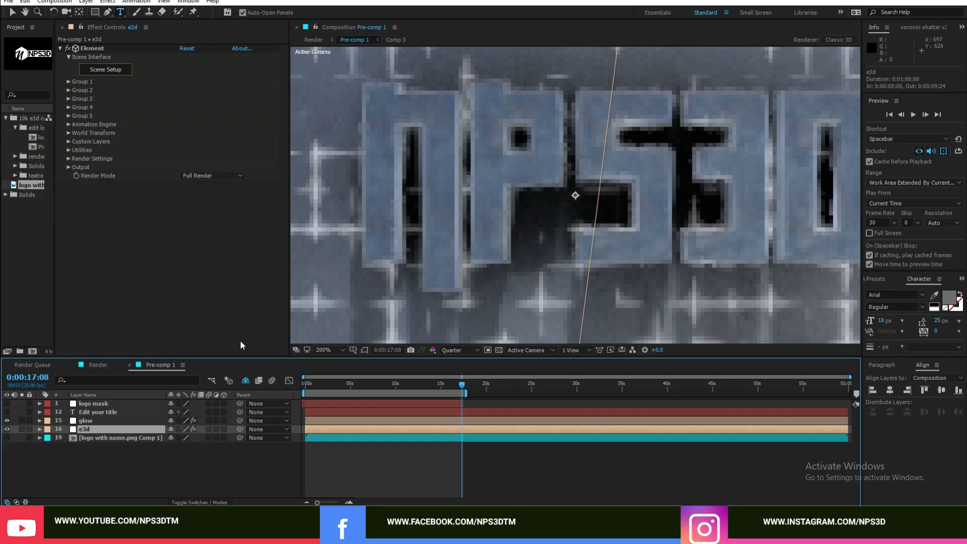
{"action": "left_click", "coordinate": [71, 142]}
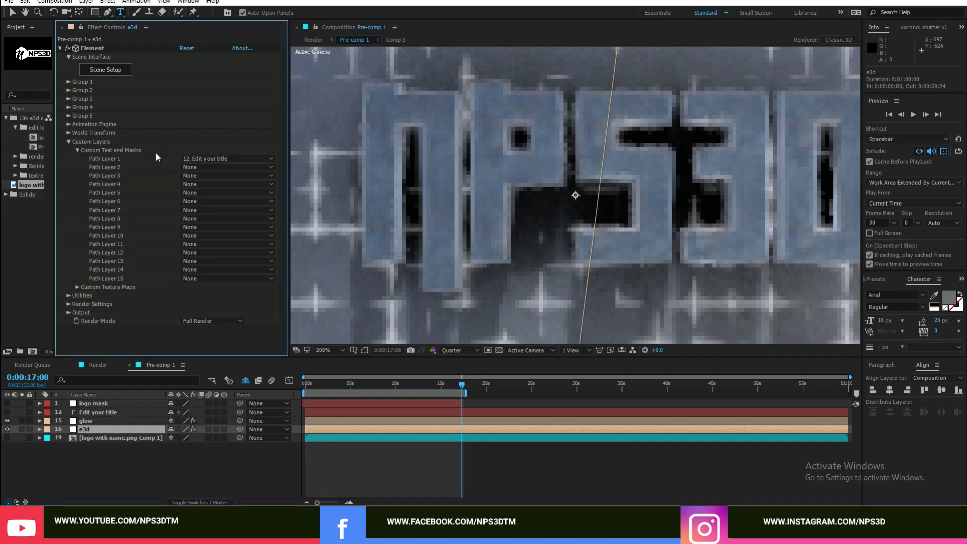
{"action": "left_click", "coordinate": [210, 157]}
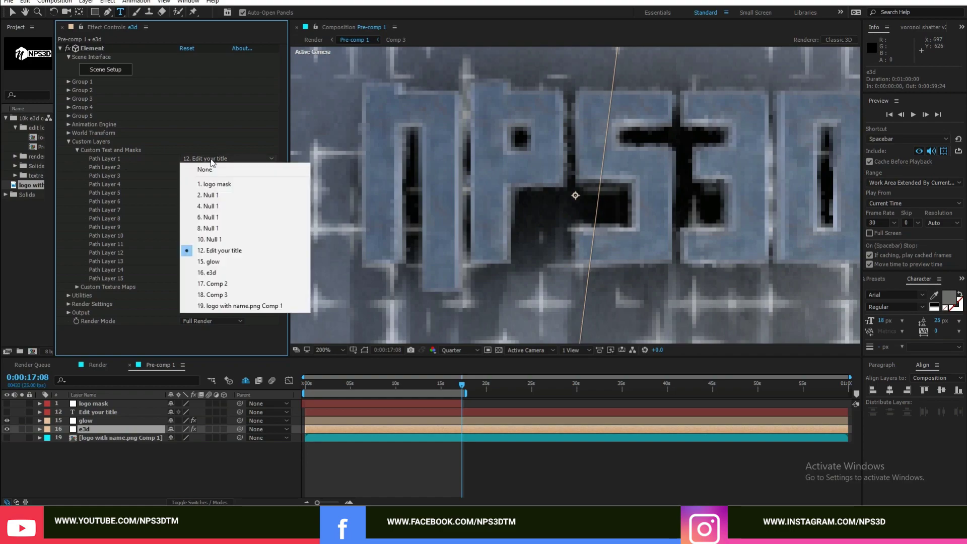
{"action": "left_click", "coordinate": [216, 184]}
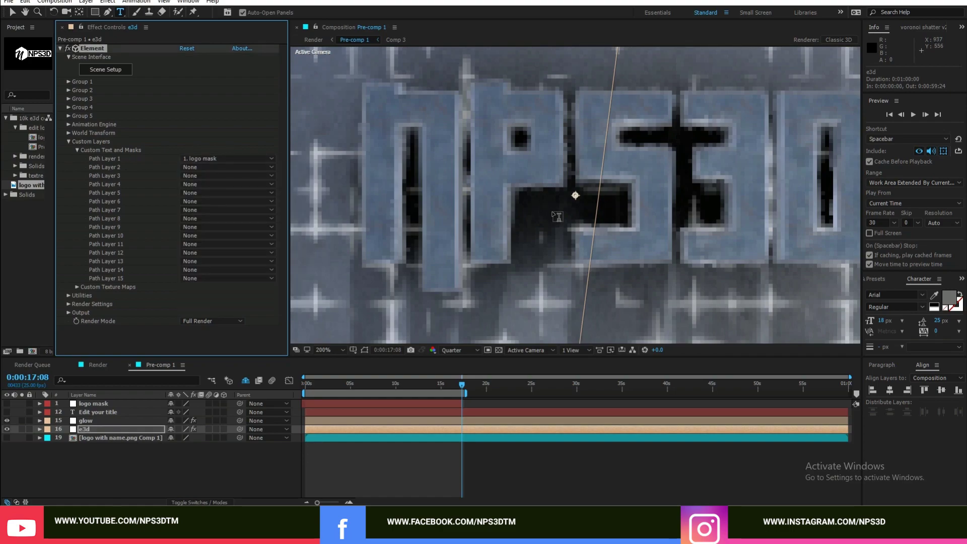
{"action": "scroll", "coordinate": [558, 216], "scroll_direction": "down", "scroll_amount": 3}
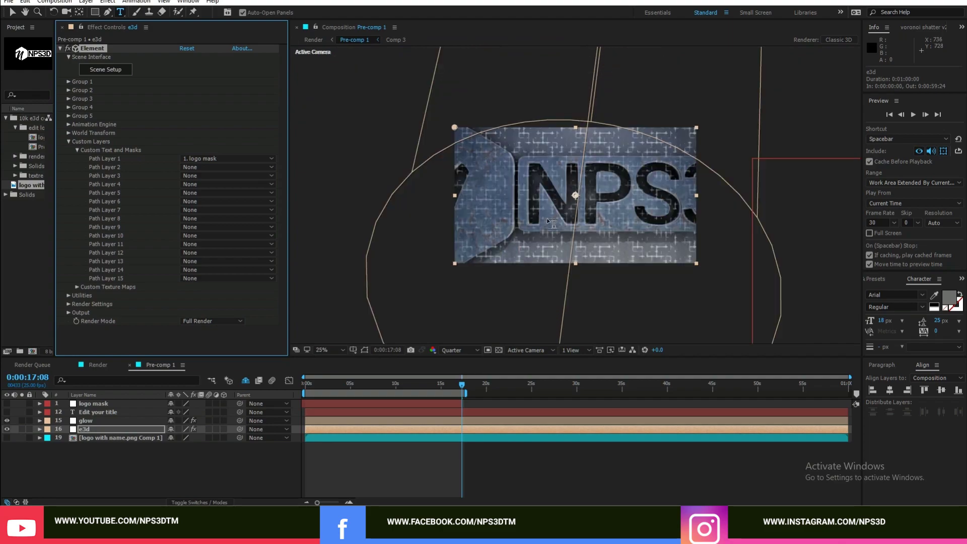
{"action": "scroll", "coordinate": [551, 222], "scroll_direction": "up", "scroll_amount": 1}
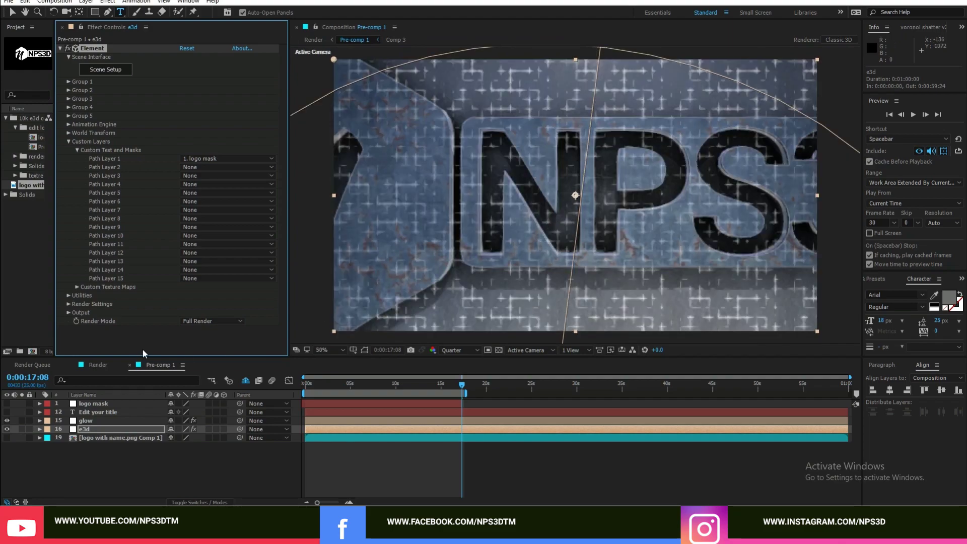
Expand the glow layer's Element Custom Layers and choose a texture map layer.
{"action": "left_click", "coordinate": [71, 144]}
{"action": "left_click", "coordinate": [85, 421]}
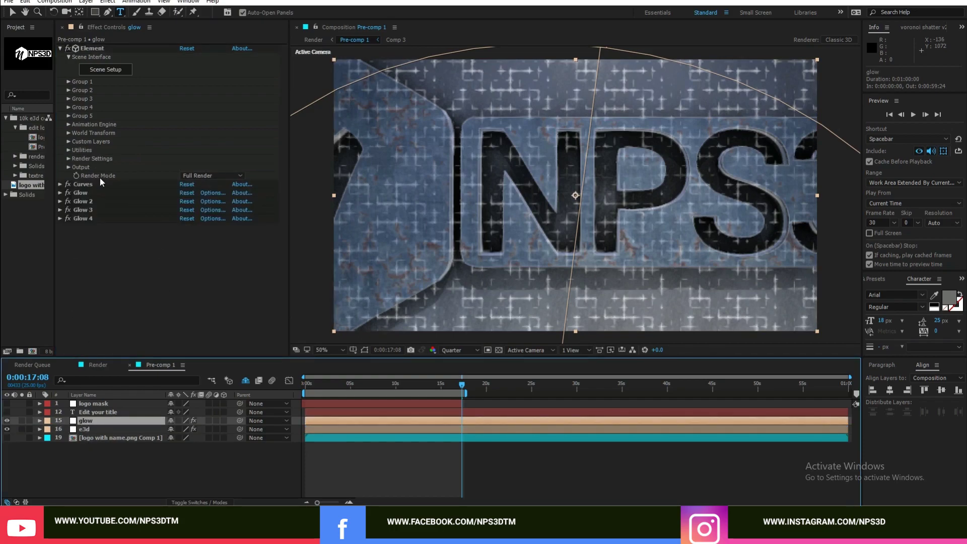
{"action": "left_click", "coordinate": [68, 141]}
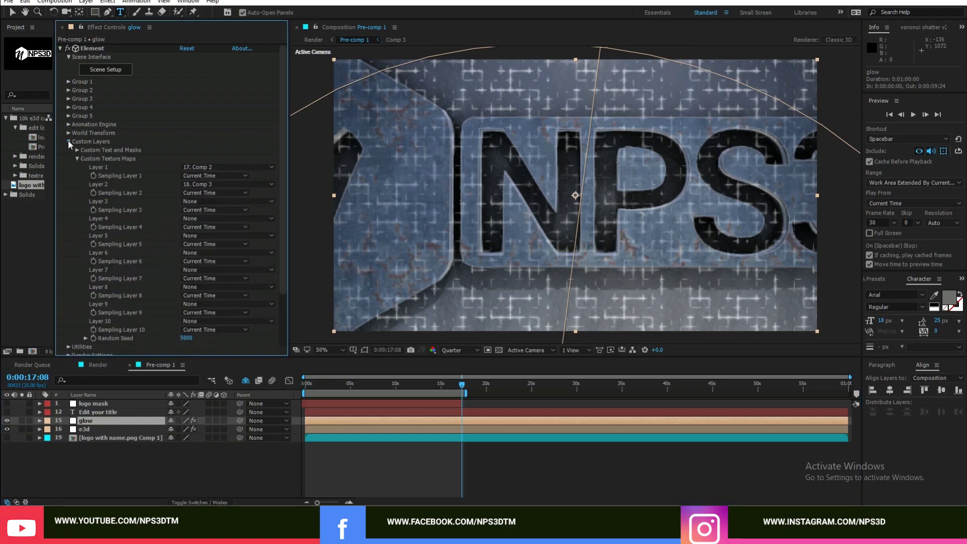
{"action": "left_click", "coordinate": [205, 168]}
{"action": "left_click", "coordinate": [212, 205]}
Select the e3d layer and scrub the timeline to about 17 seconds.
{"action": "left_click", "coordinate": [85, 428]}
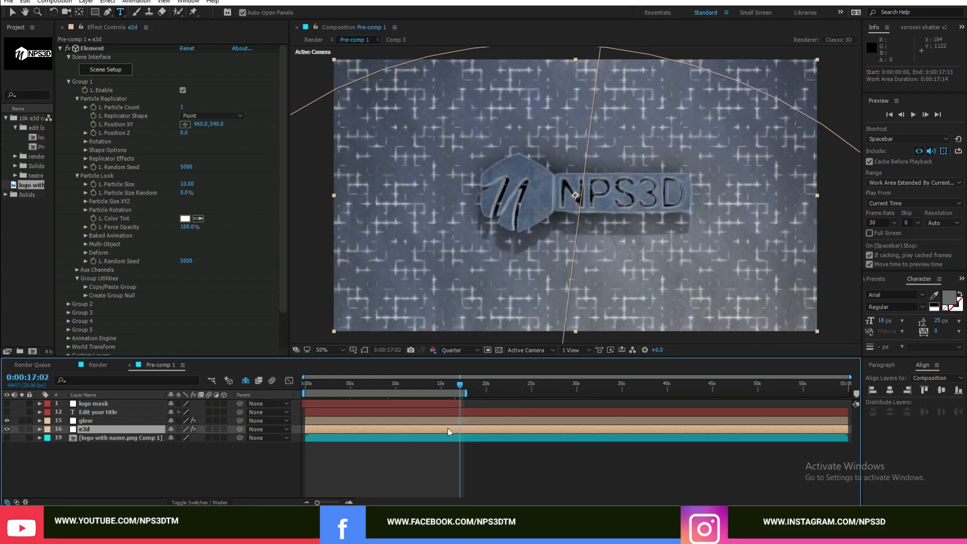
{"action": "left_click", "coordinate": [366, 404]}
{"action": "left_click_drag", "start_coordinate": [460, 384], "coordinate": [463, 385]}
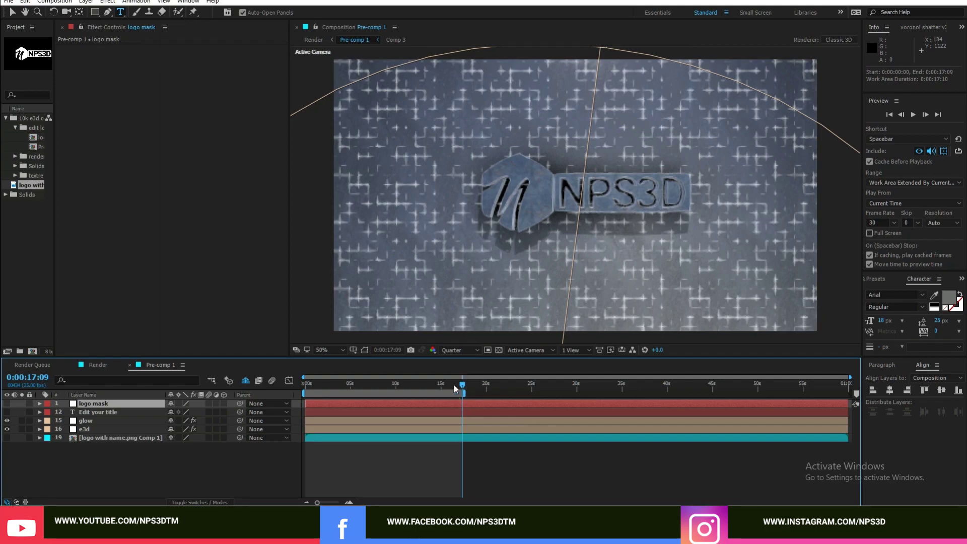
{"action": "left_click", "coordinate": [136, 465]}
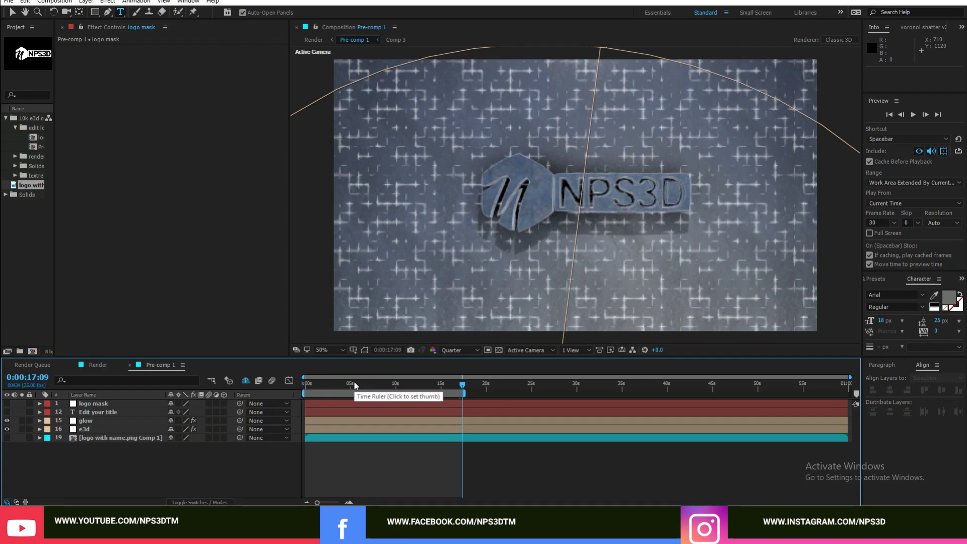
In the Render comp, change the control layer's Color Control swatch to a saturated red.
{"action": "left_click", "coordinate": [99, 365]}
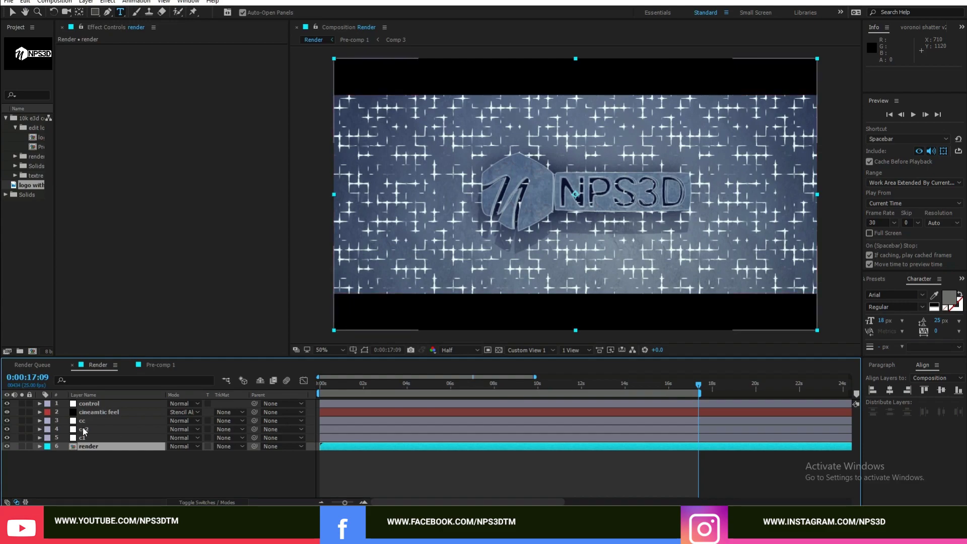
{"action": "left_click", "coordinate": [89, 404]}
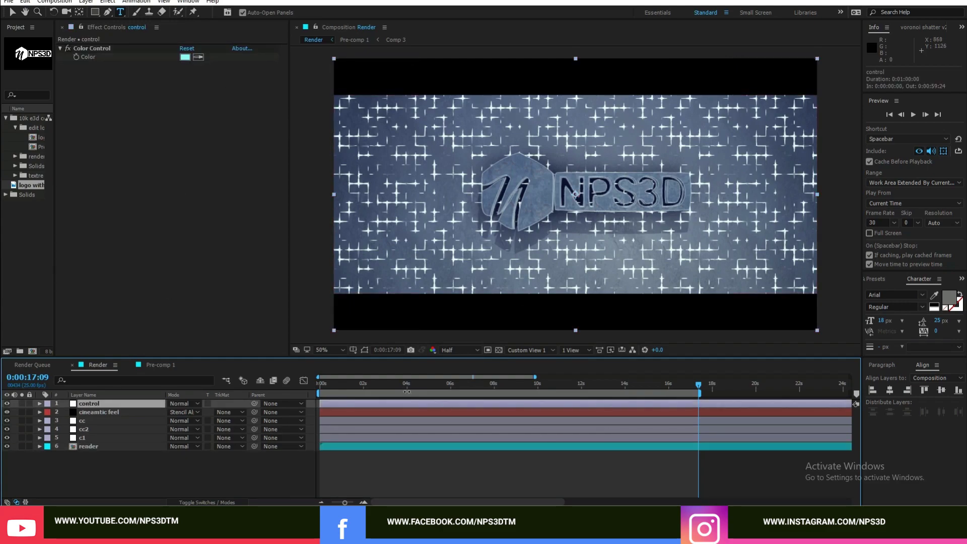
{"action": "left_click", "coordinate": [462, 386]}
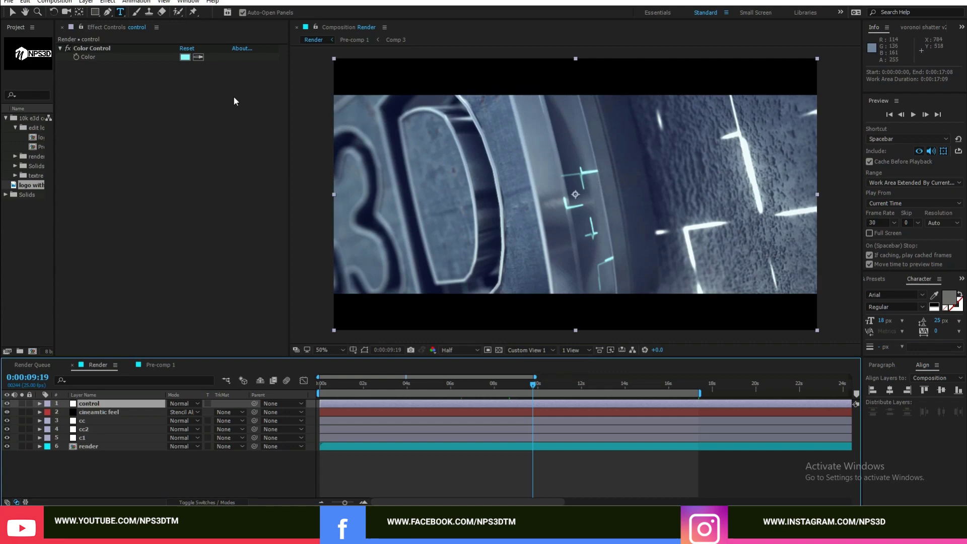
{"action": "left_click", "coordinate": [186, 57]}
{"action": "left_click", "coordinate": [258, 298]}
{"action": "left_click", "coordinate": [237, 302]}
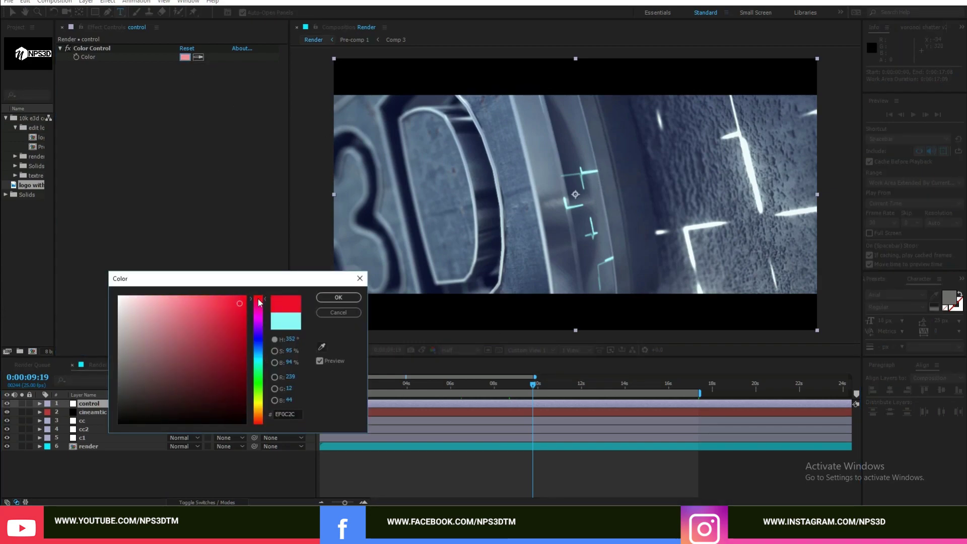
{"action": "left_click", "coordinate": [332, 300]}
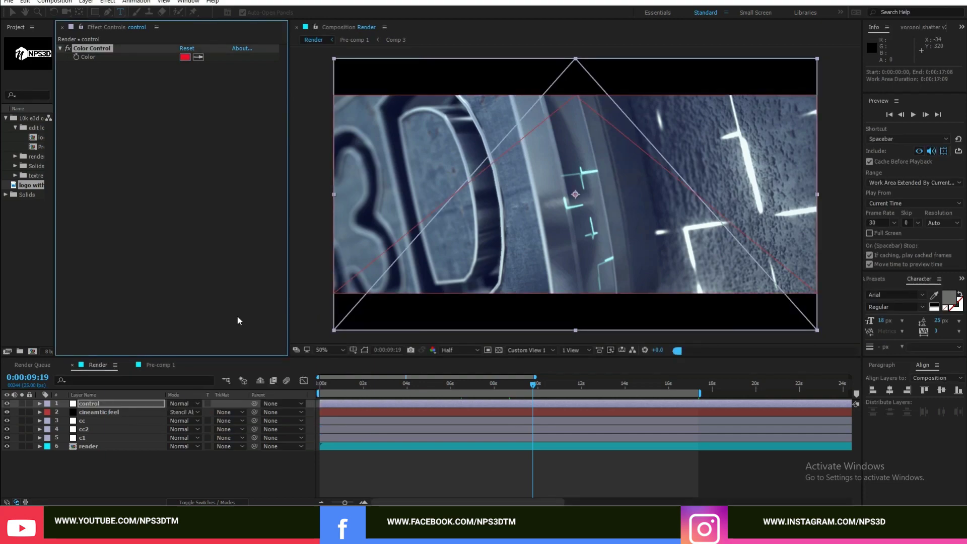
{"action": "left_click", "coordinate": [178, 288]}
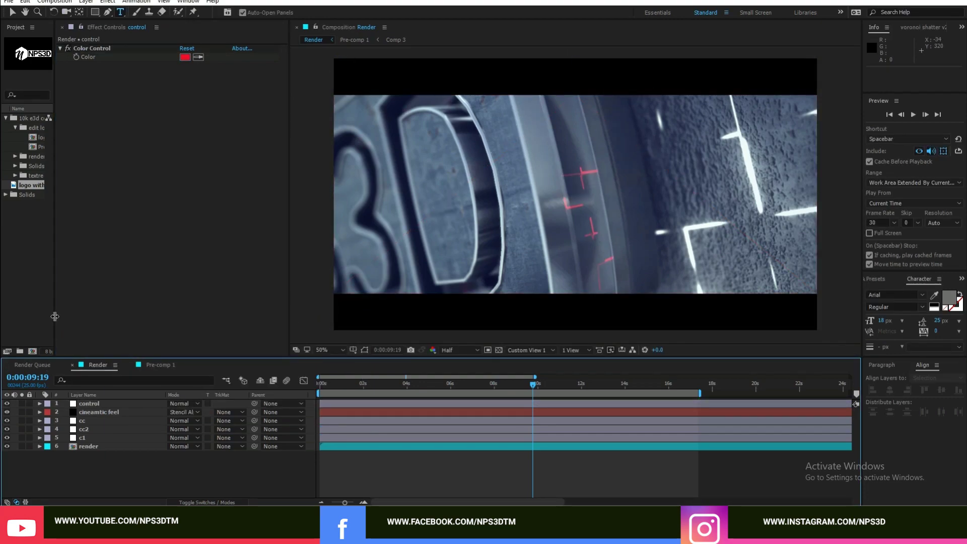
{"action": "left_click_drag", "start_coordinate": [56, 325], "coordinate": [114, 311]}
Set the project to 16 bits per channel and jump to about 17 seconds.
{"action": "left_click", "coordinate": [52, 352], "text": "alt"}
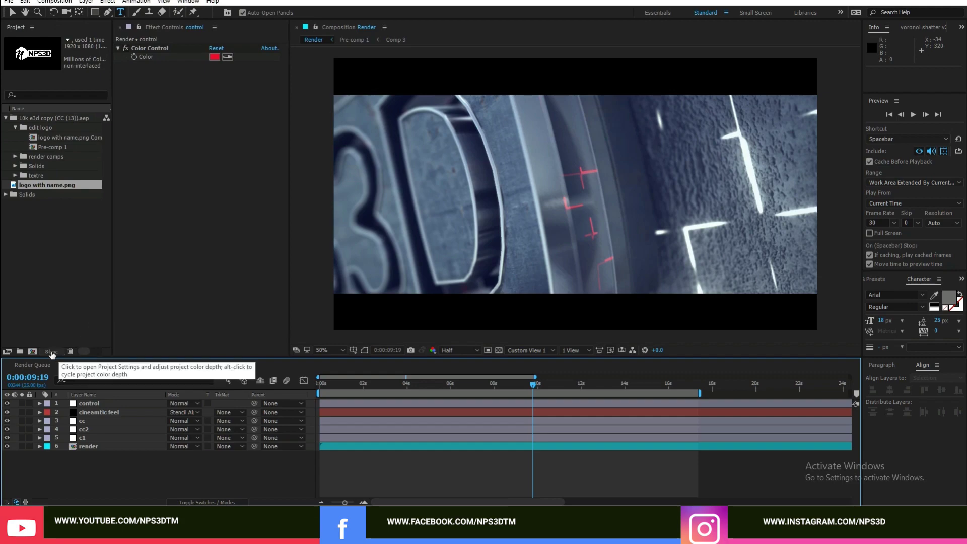
{"action": "left_click", "coordinate": [53, 353], "text": "alt"}
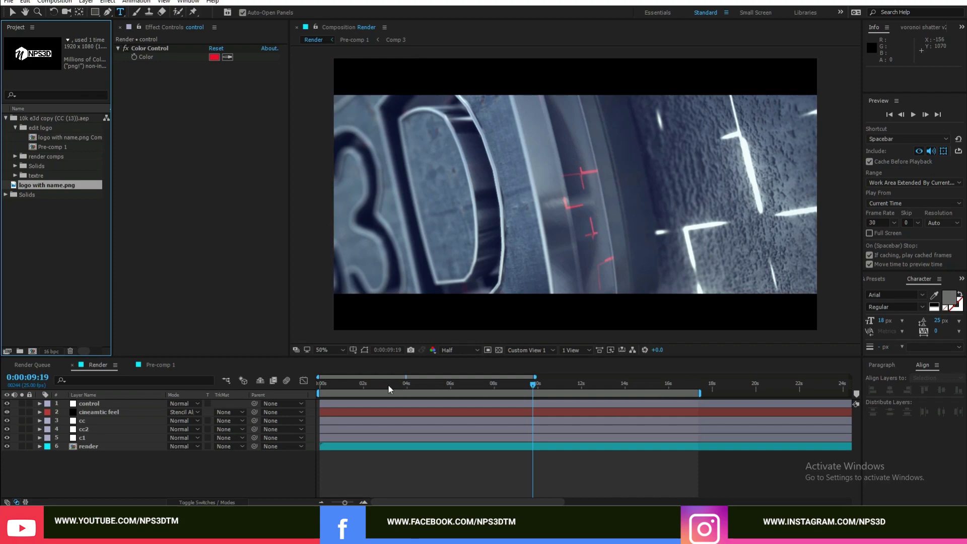
{"action": "left_click", "coordinate": [696, 390]}
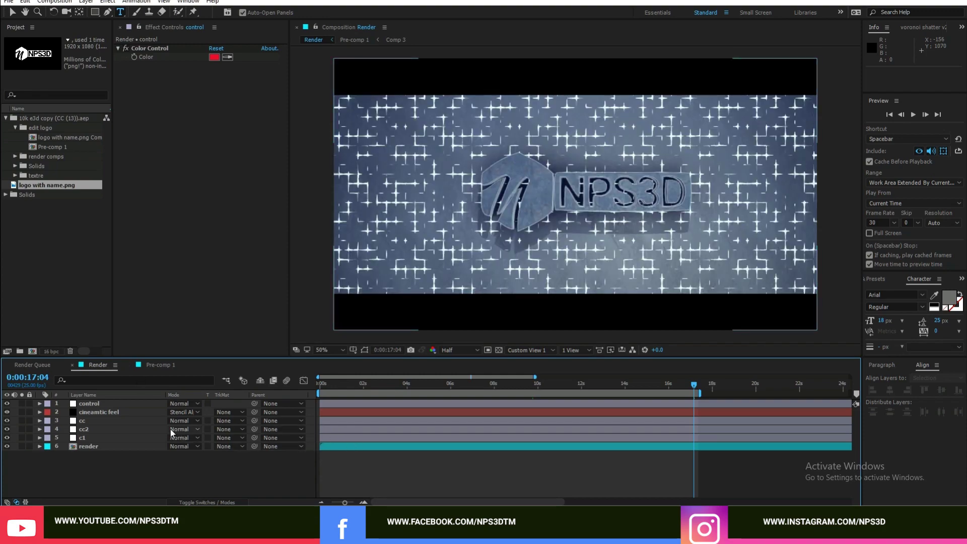
Inspect the cineamtic feel, cc2 Lumetri Color and c1 Curves layers.
{"action": "left_click", "coordinate": [120, 412]}
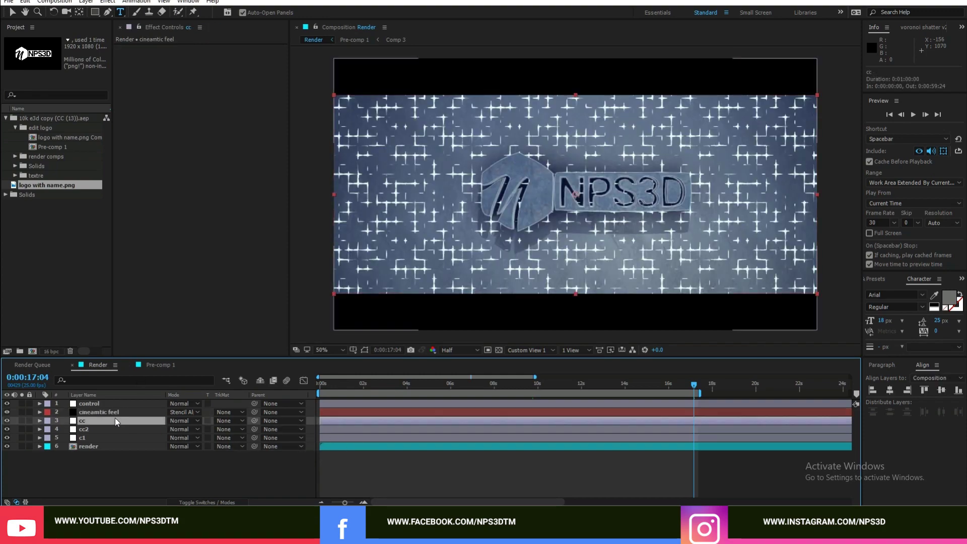
{"action": "left_click", "coordinate": [107, 429]}
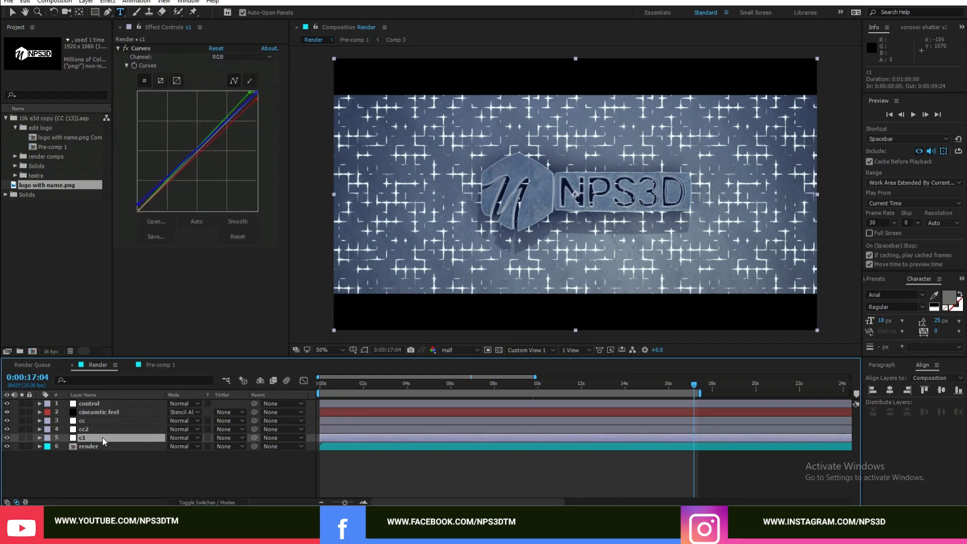
{"action": "left_click", "coordinate": [96, 429]}
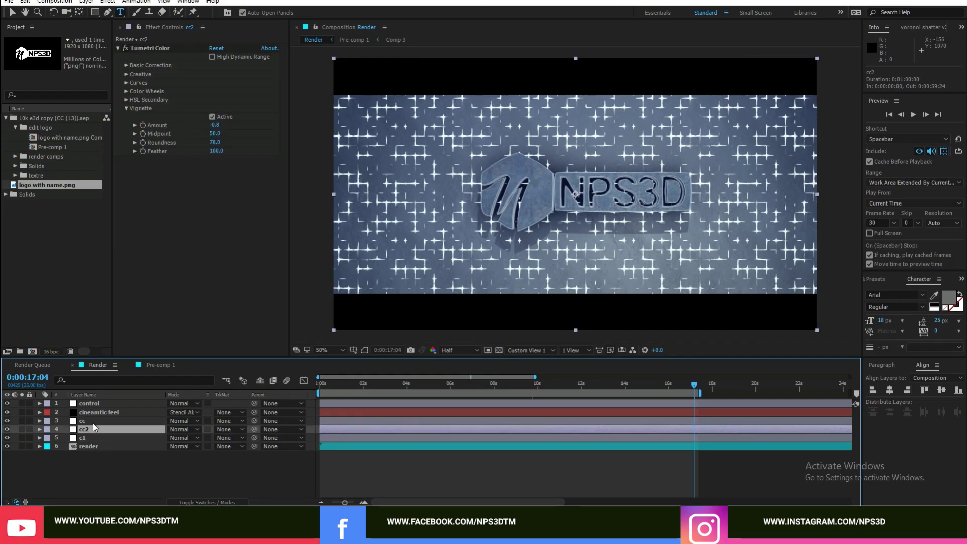
{"action": "left_click", "coordinate": [89, 422]}
{"action": "left_click", "coordinate": [88, 438]}
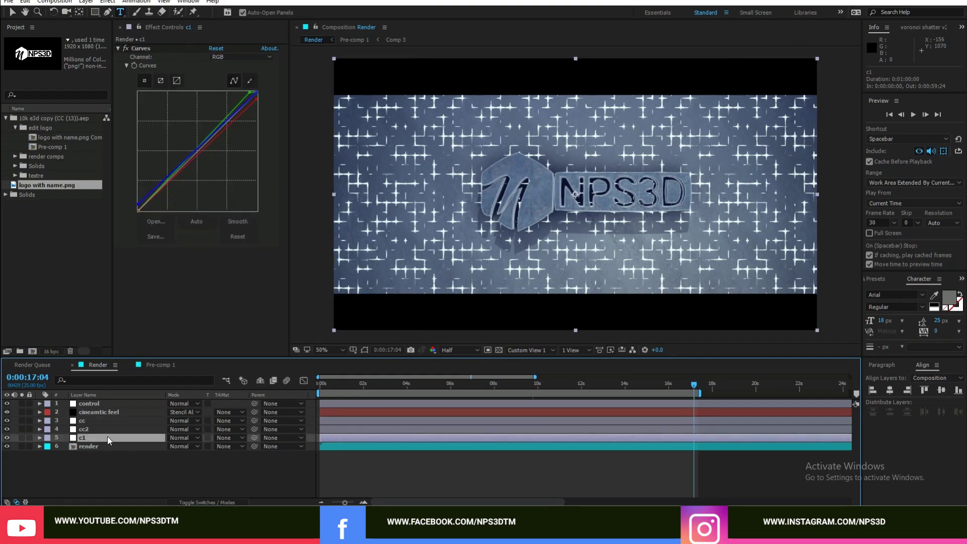
{"action": "left_click", "coordinate": [167, 469]}
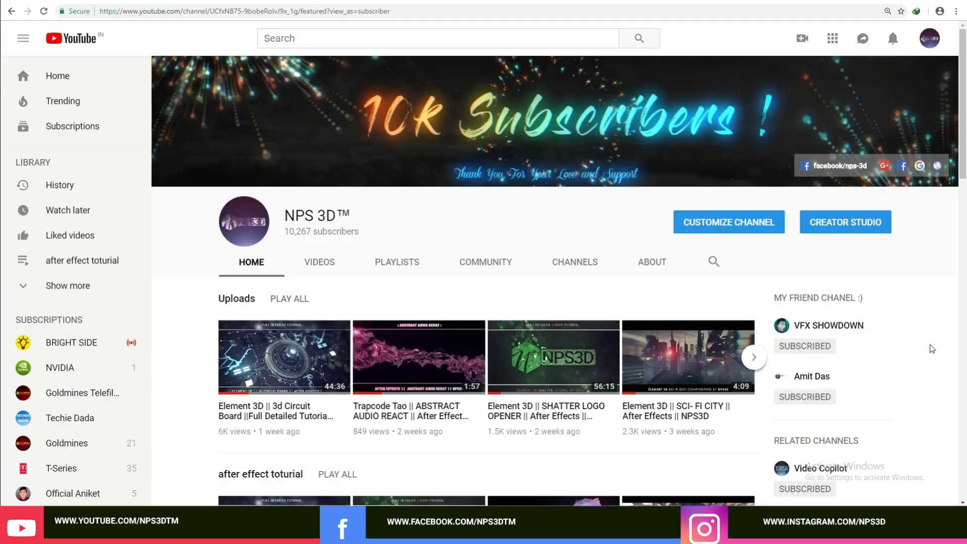